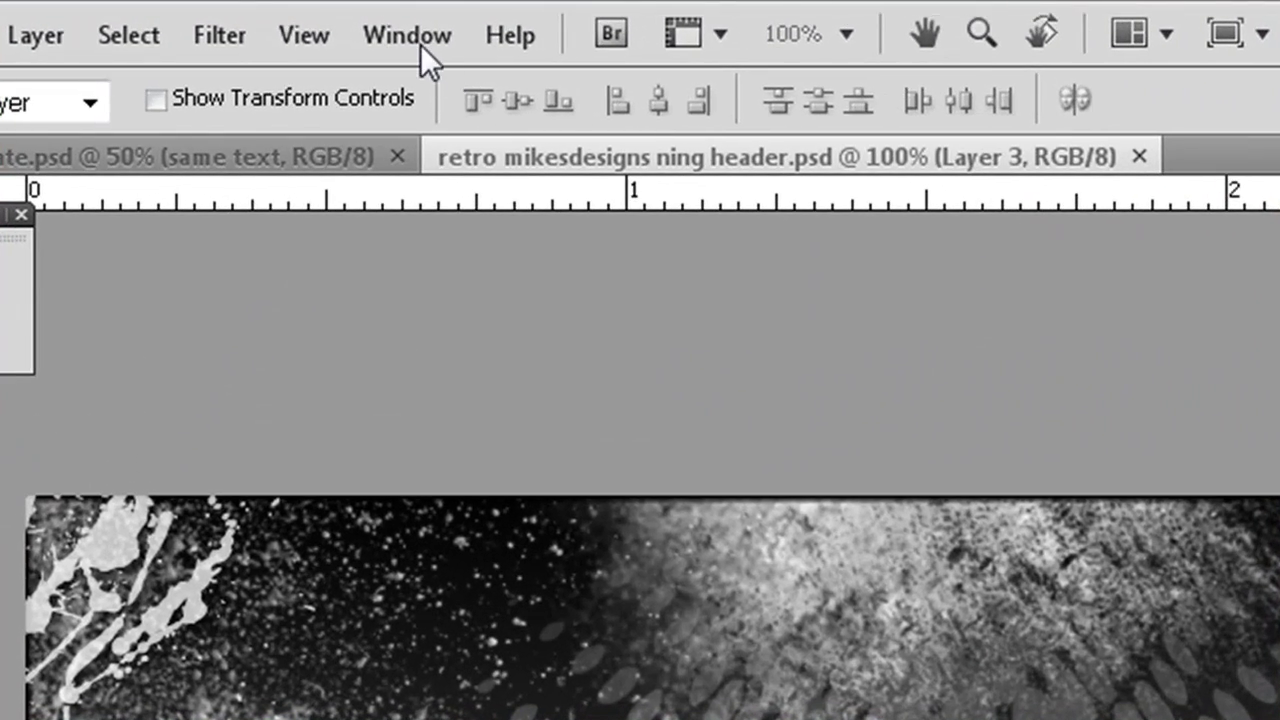
Open the Animation panel and duplicate frame 1 into a second frame
click(420, 42)
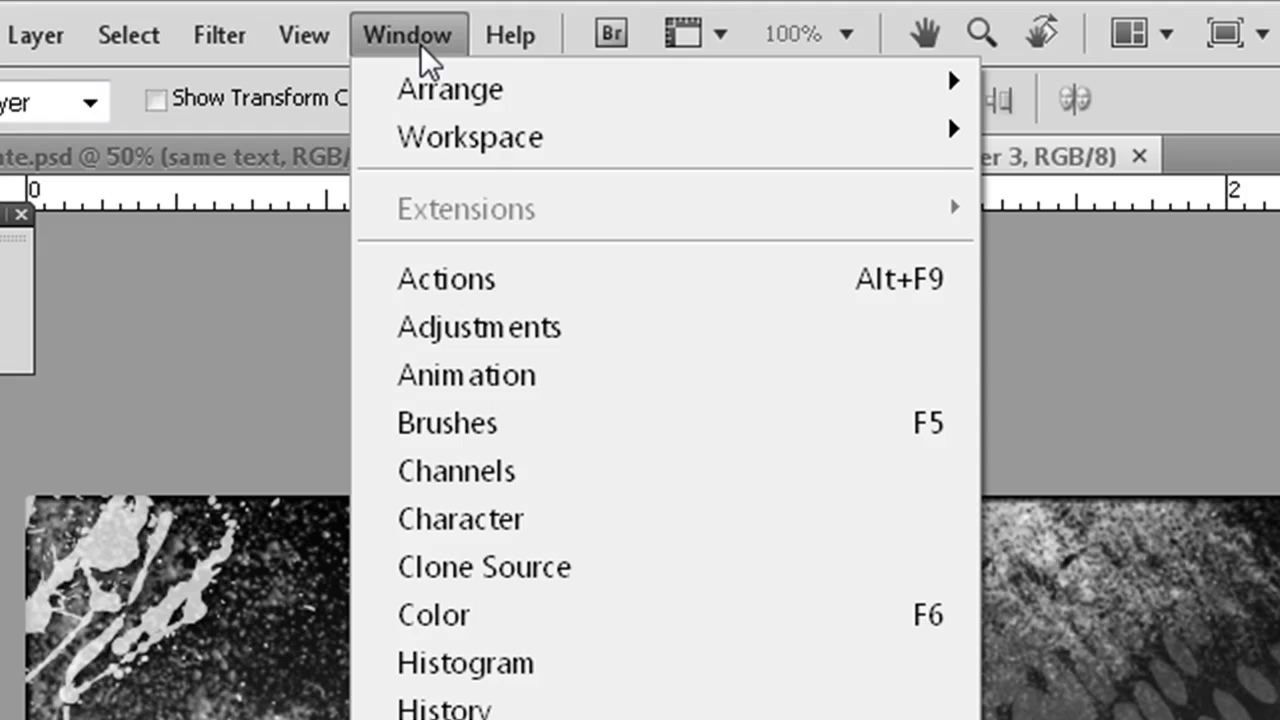
click(497, 360)
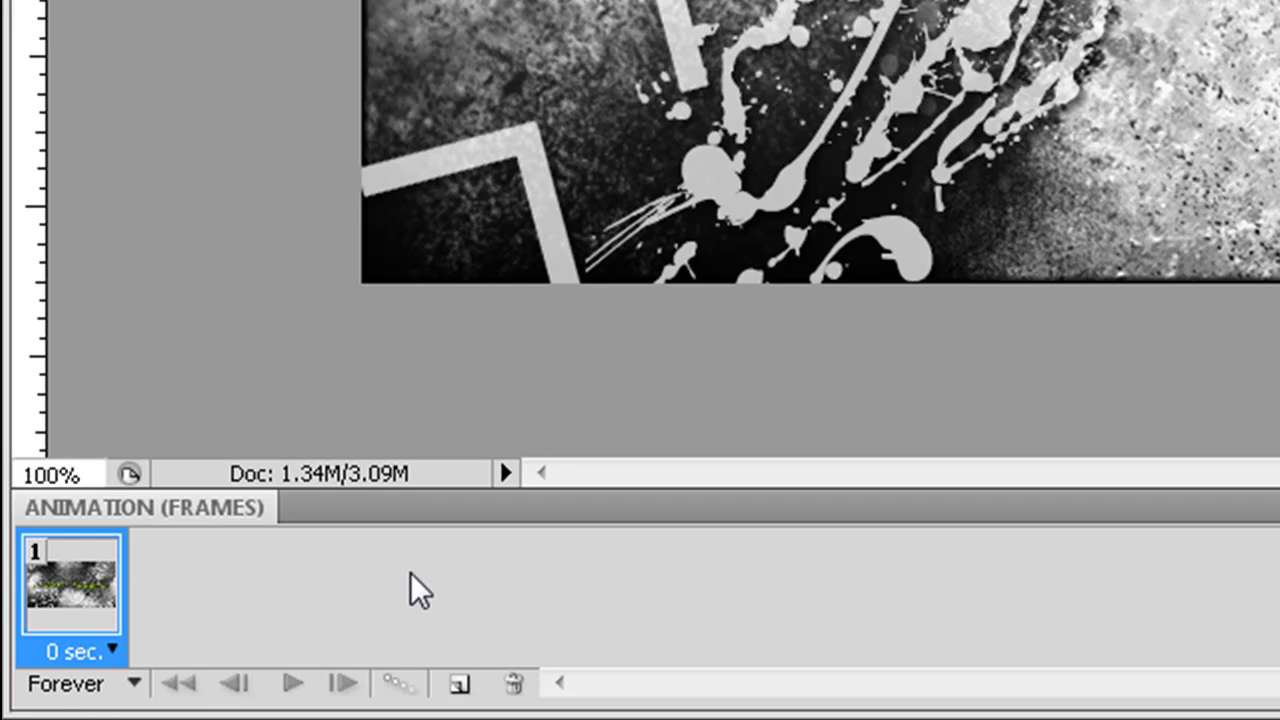
click(461, 688)
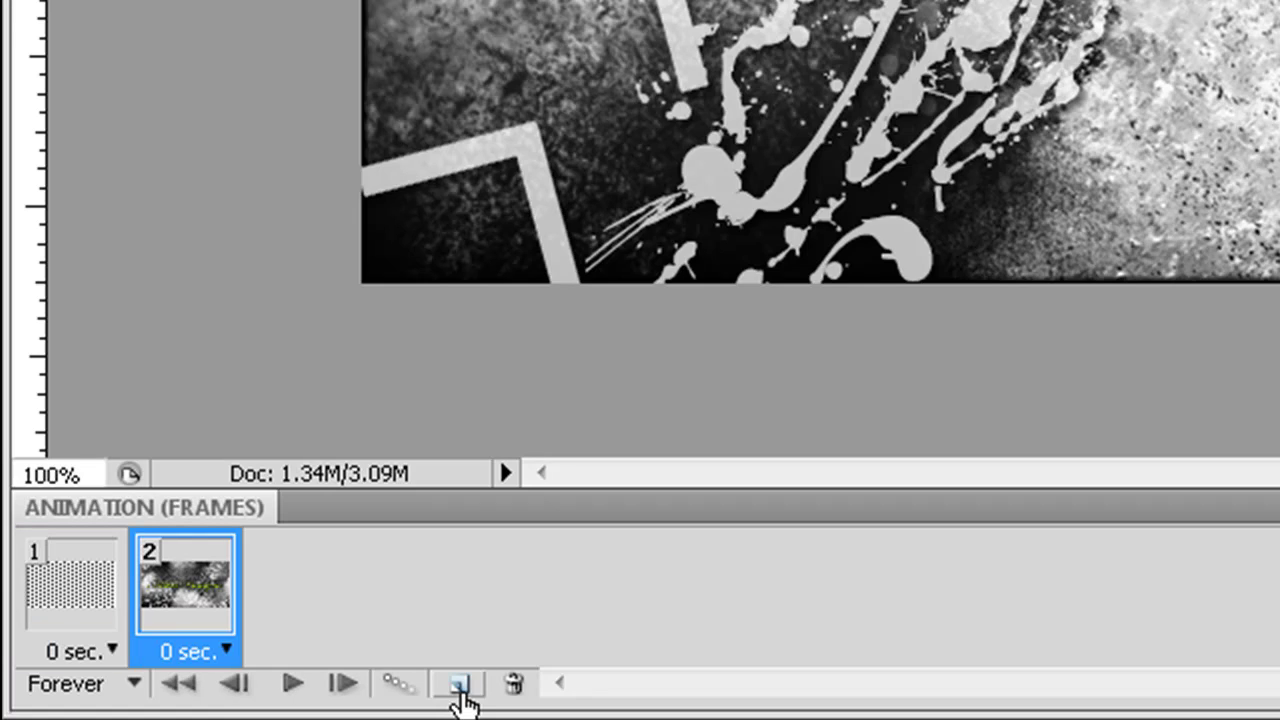
Check frames 1 and 2, return to frame 1, and show the Layers panel
click(72, 606)
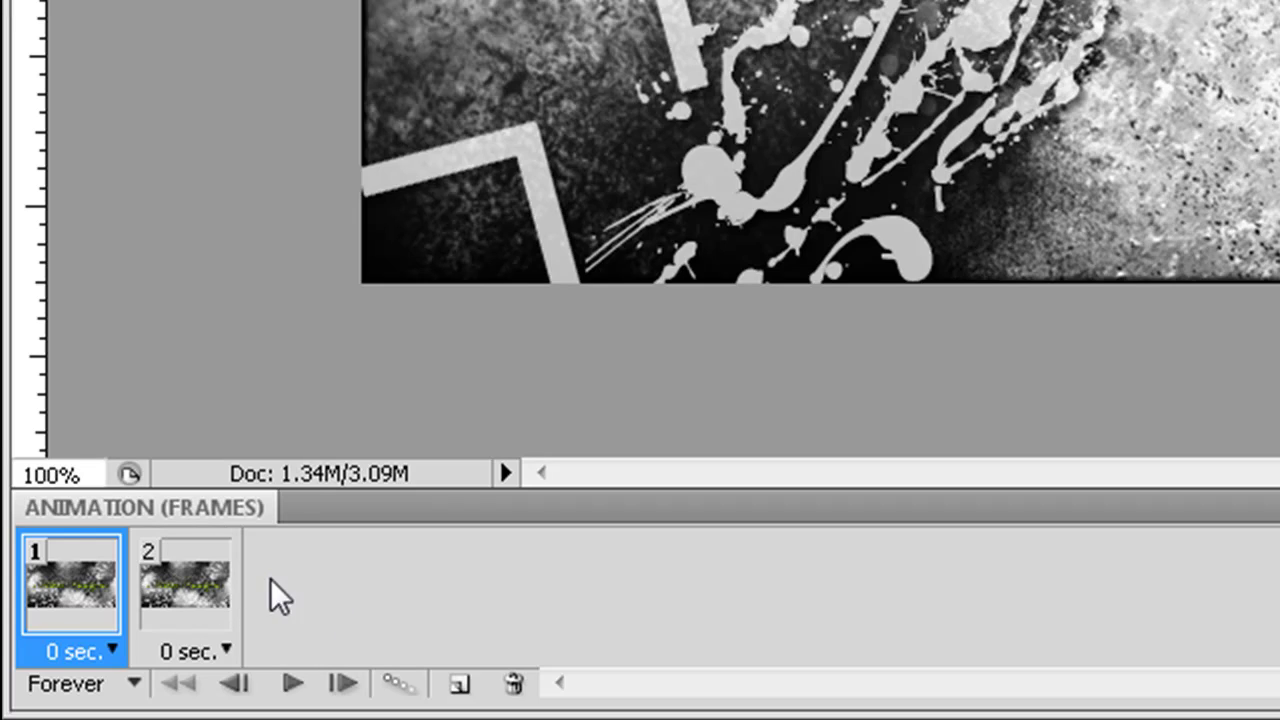
click(196, 609)
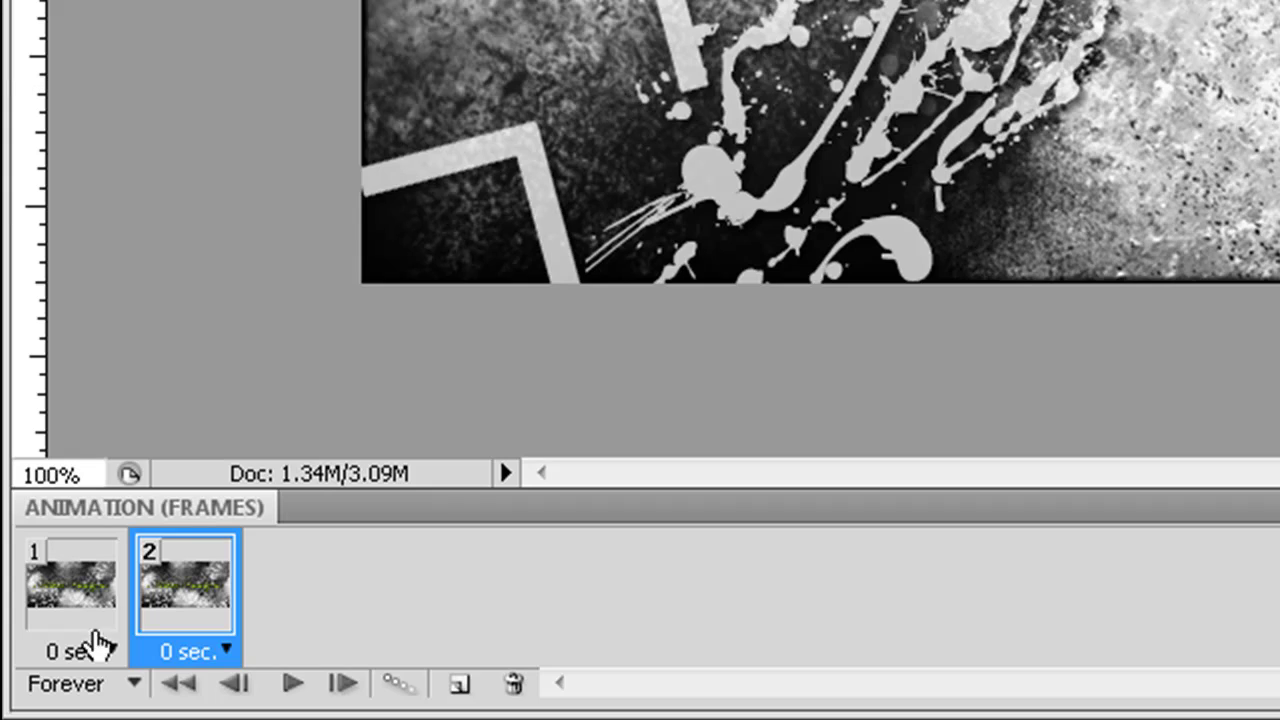
click(95, 588)
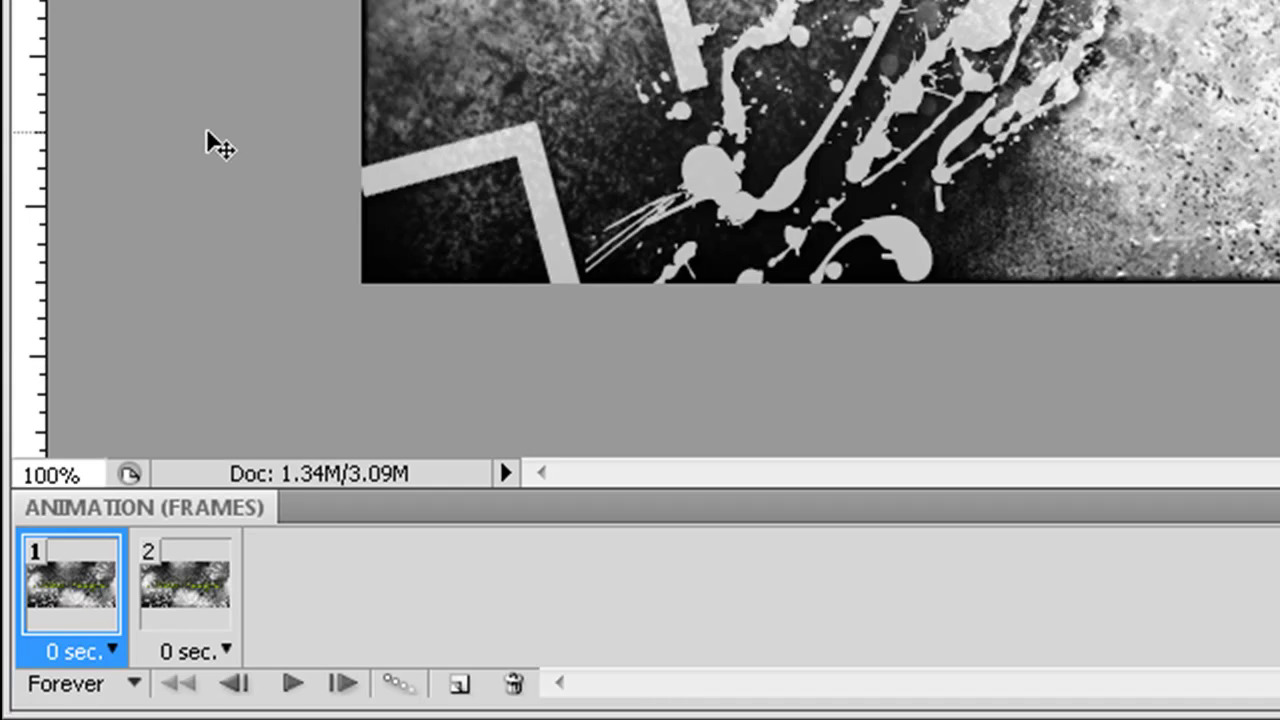
key(F7)
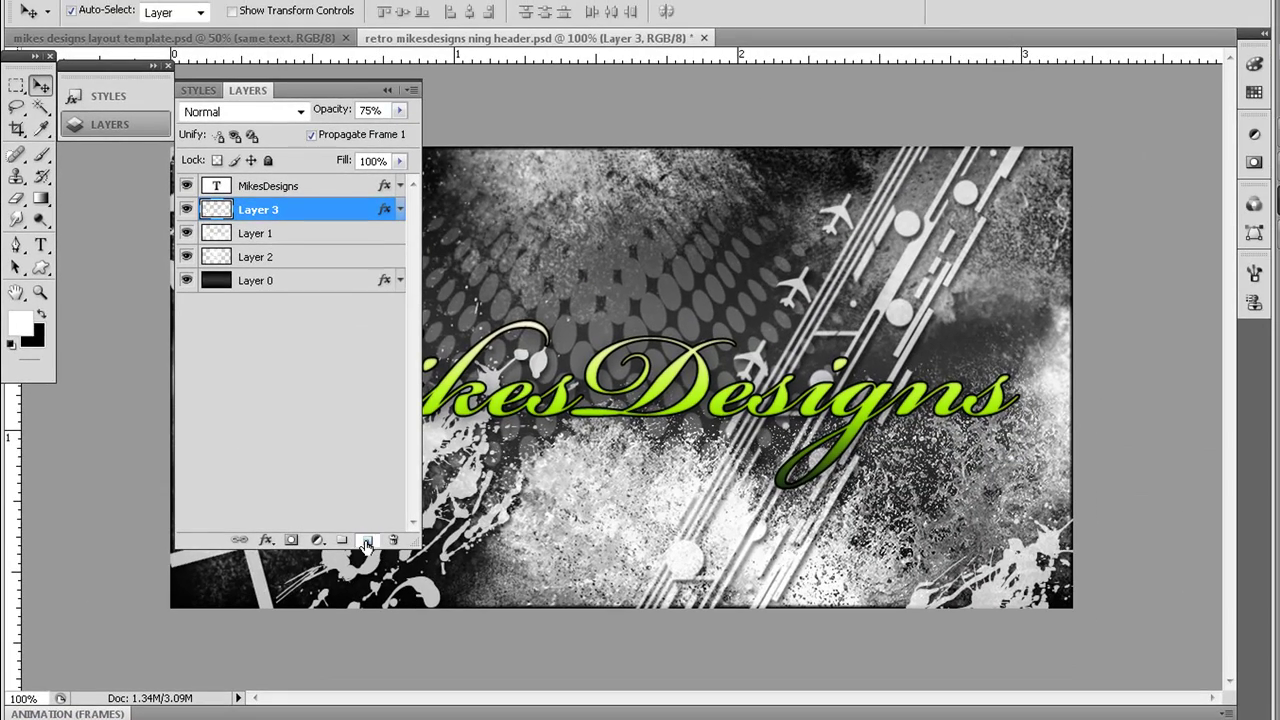
Add a new empty layer and name it Stars
click(366, 541)
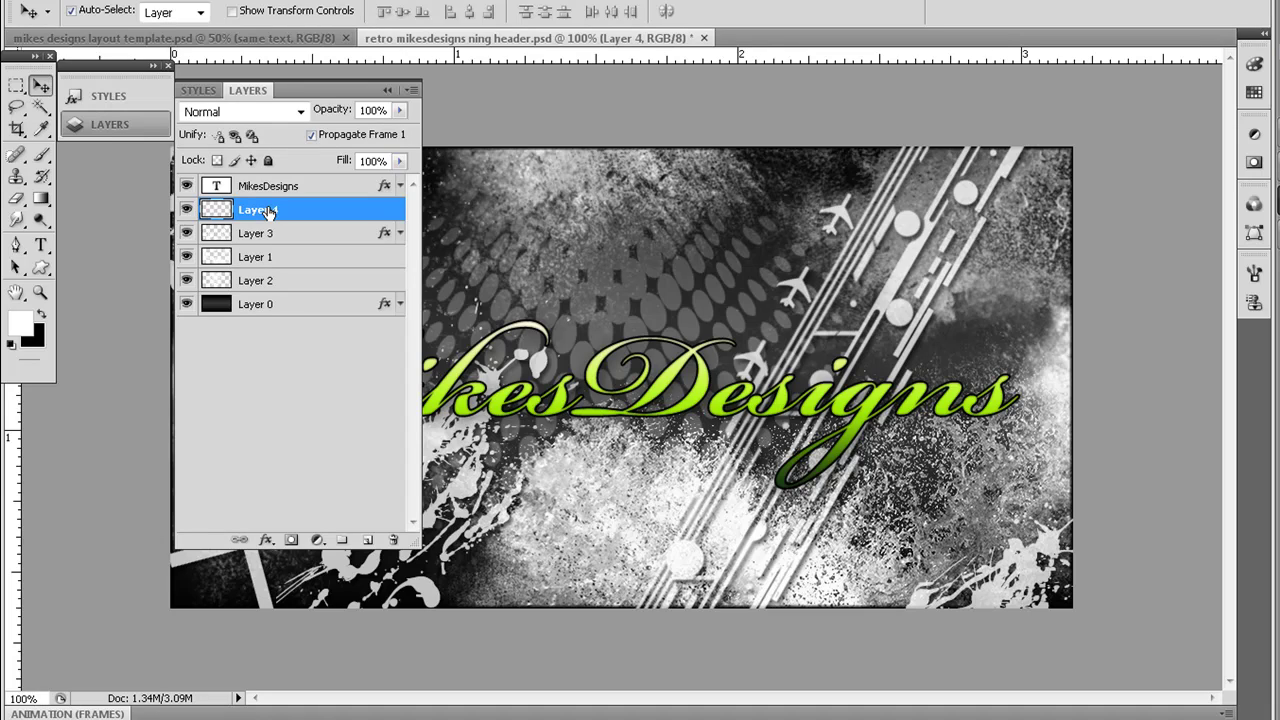
double_click(268, 211)
text(Stars)
key(Return)
Choose the Brush tool and scroll the brush presets down to star brush 754
click(392, 93)
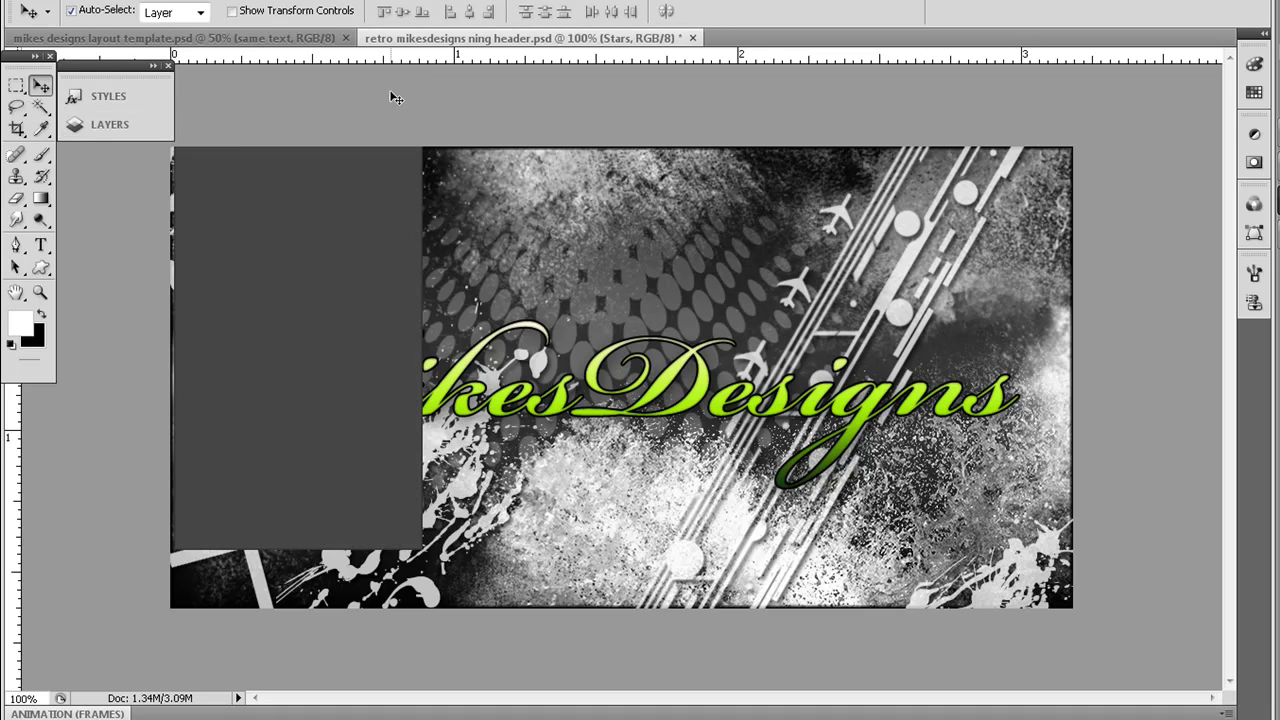
click(40, 154)
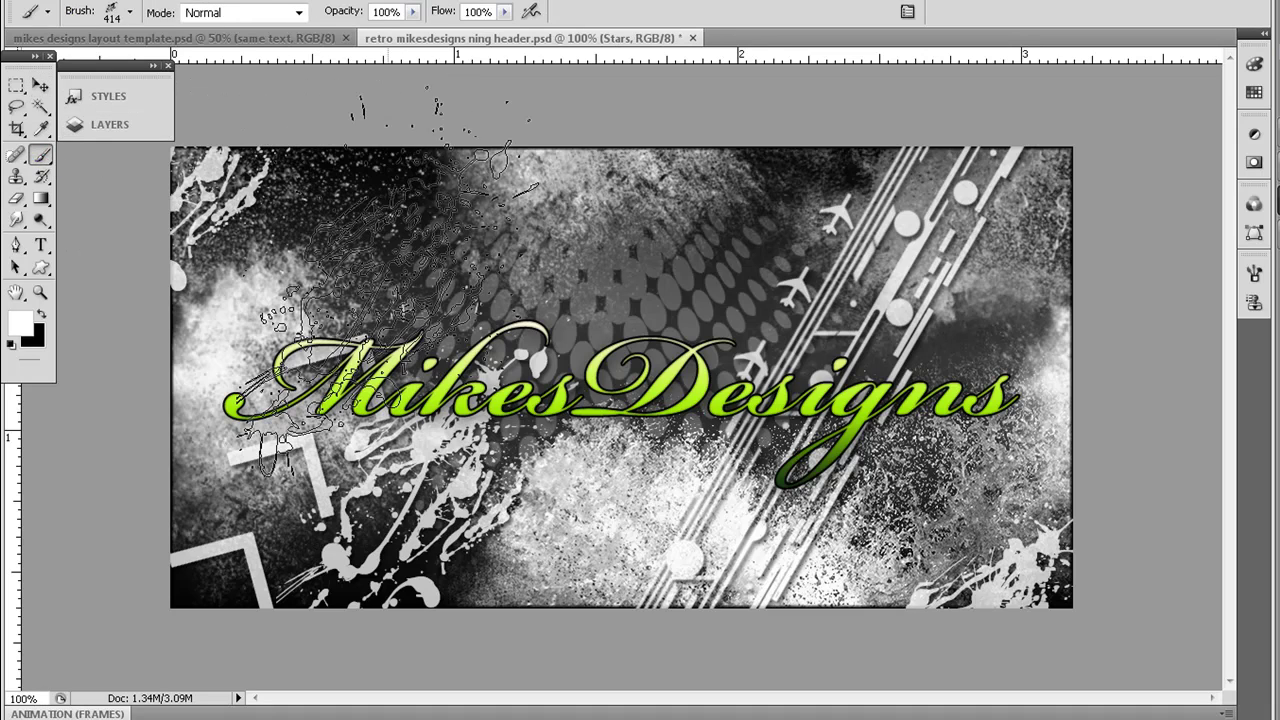
right_click(400, 283)
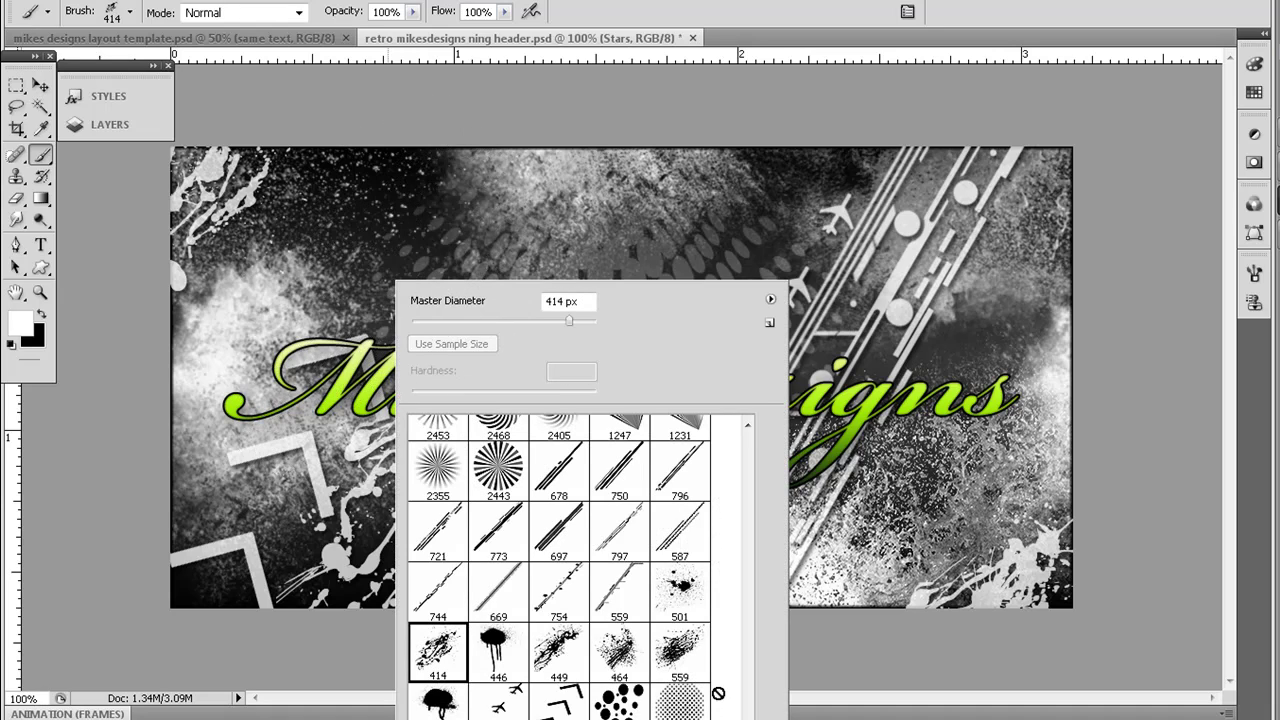
scroll(573, 565, down, 3)
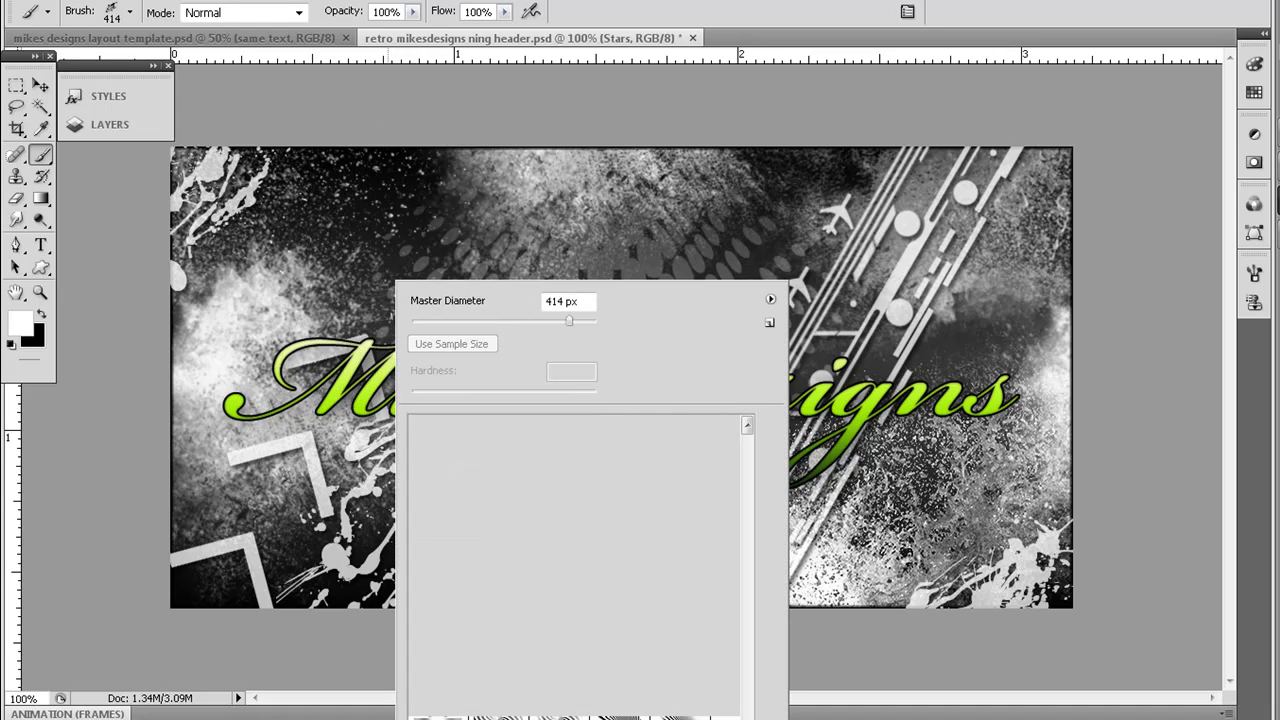
drag(748, 706, 748, 665)
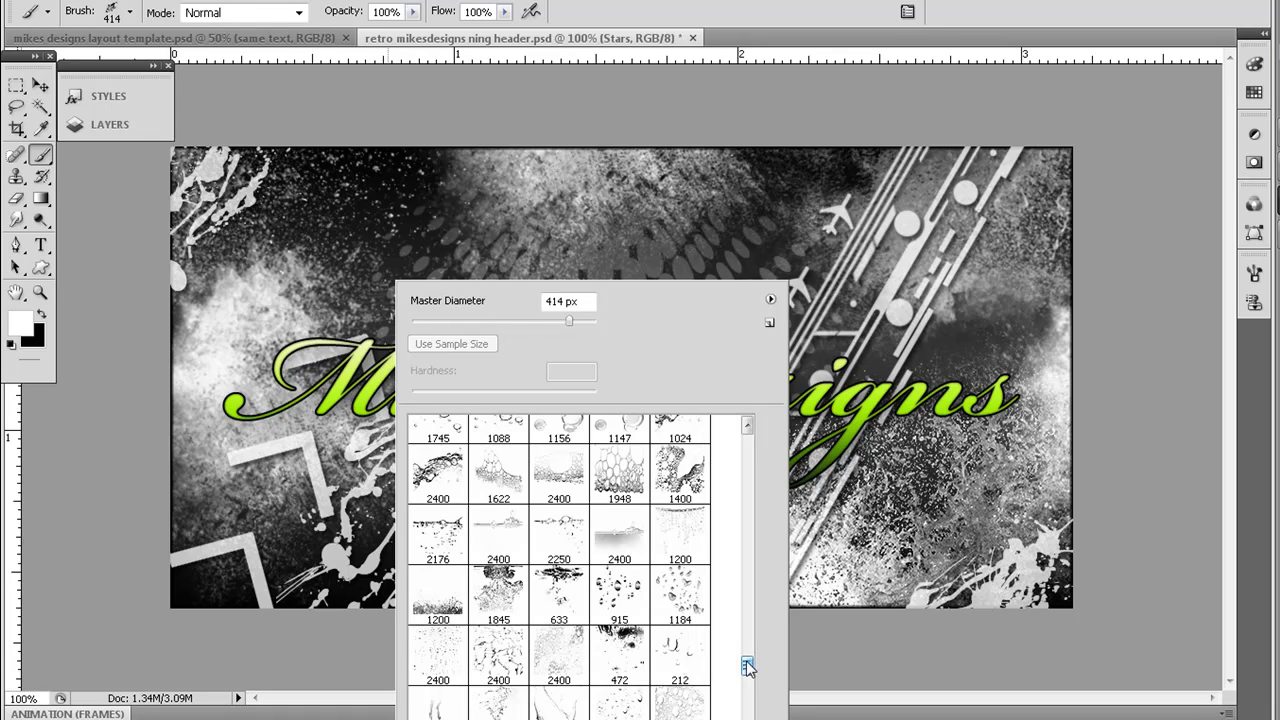
drag(748, 665, 746, 497)
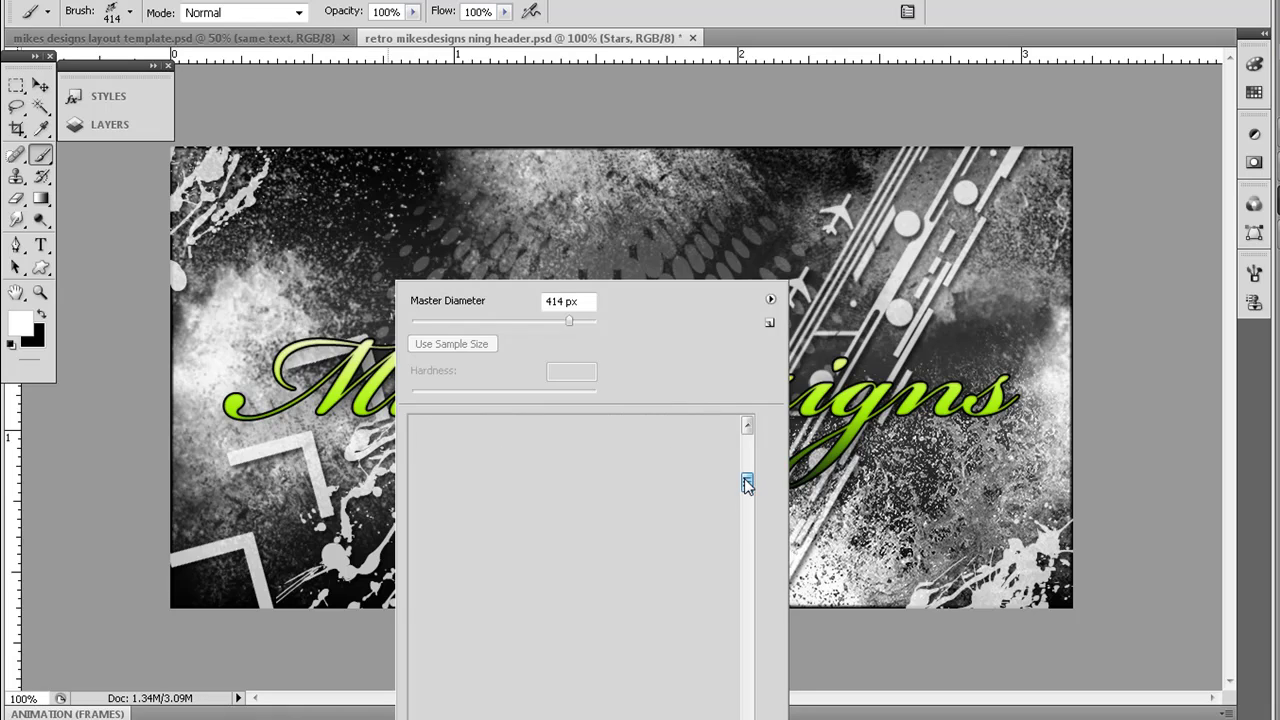
drag(744, 478, 745, 454)
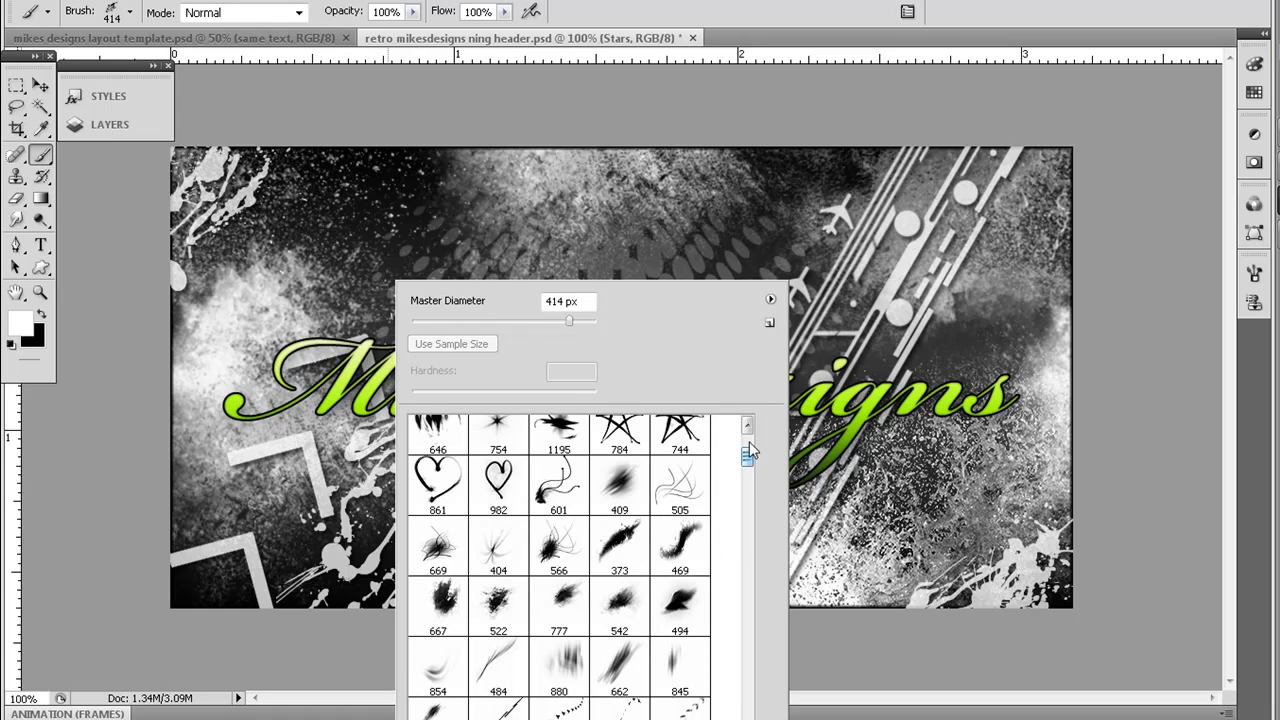
click(748, 426)
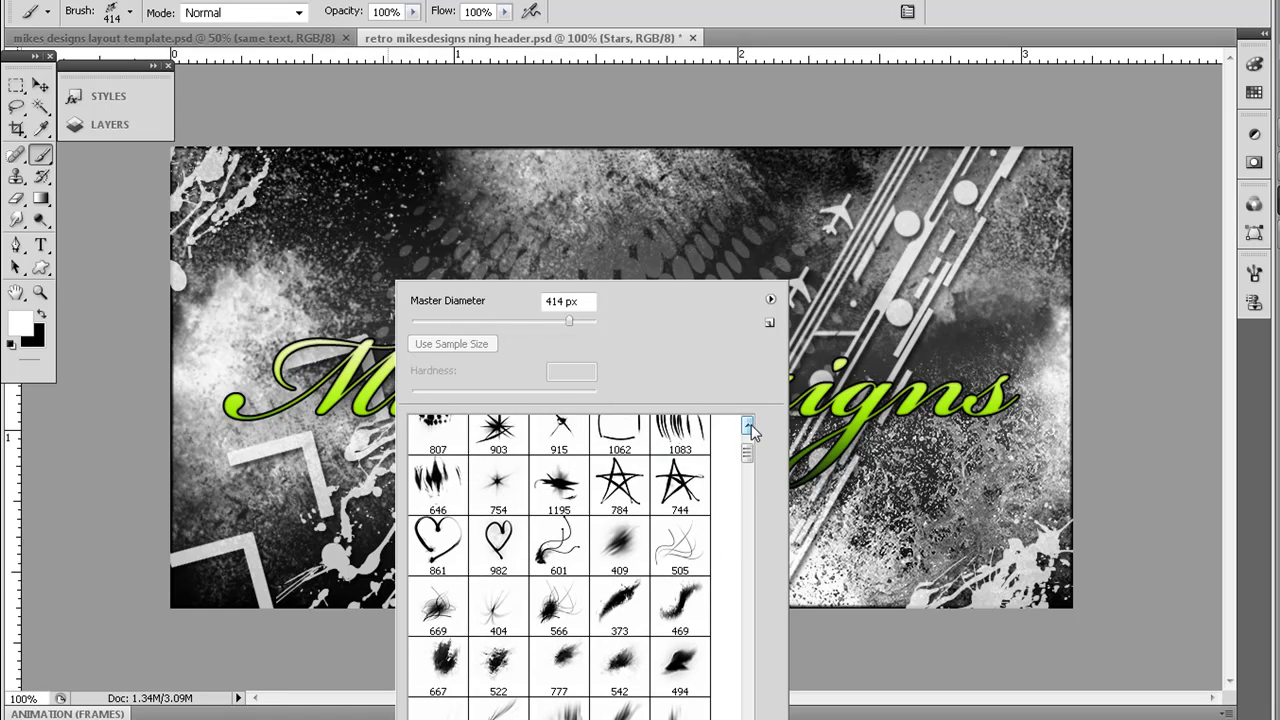
Pick the 754 star brush with white foreground and shrink it to 250 px
double_click(496, 484)
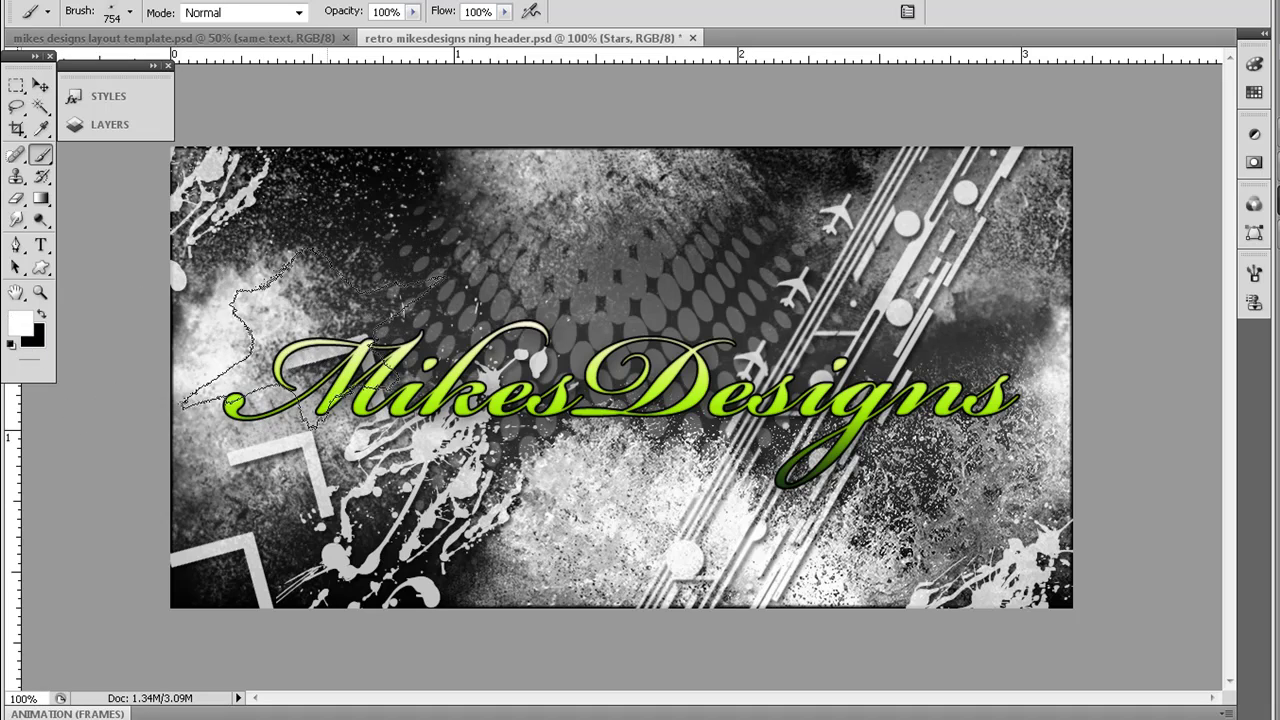
key(x)
key(x)
key(x)
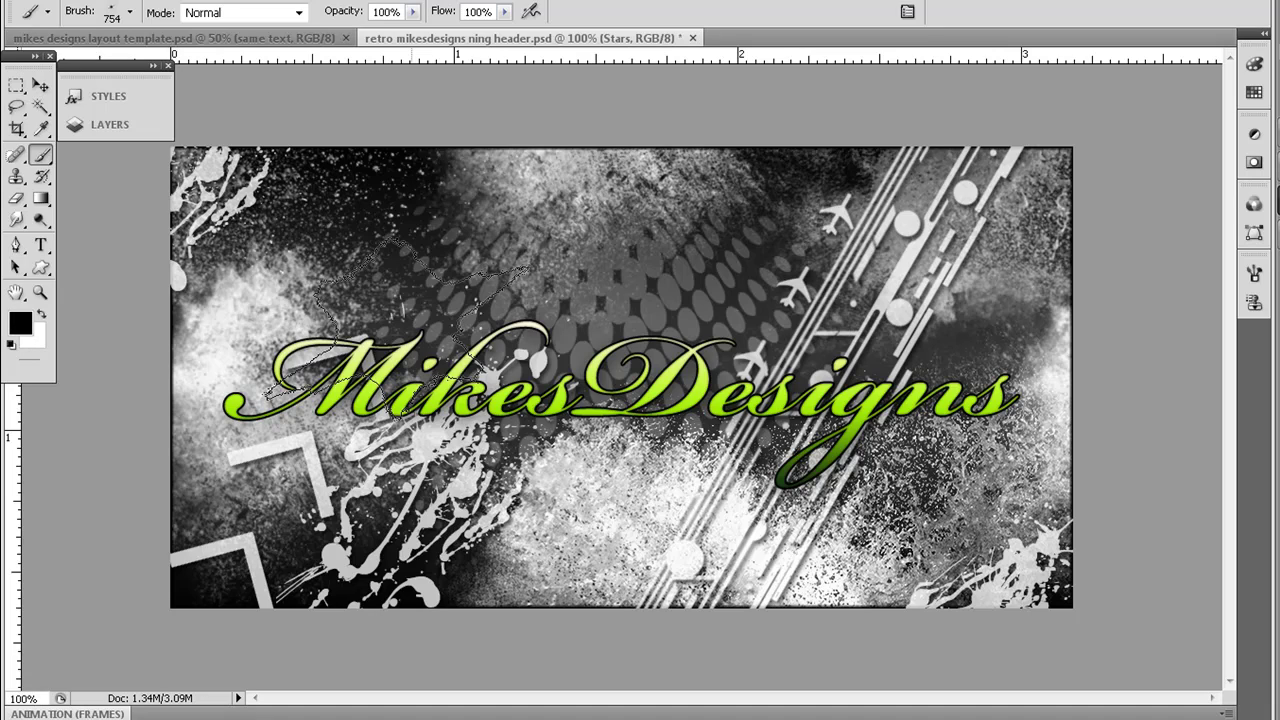
key(x)
key(bracketleft)
key(bracketleft)
key(bracketleft)
key(bracketleft)
key(bracketleft)
key(bracketleft)
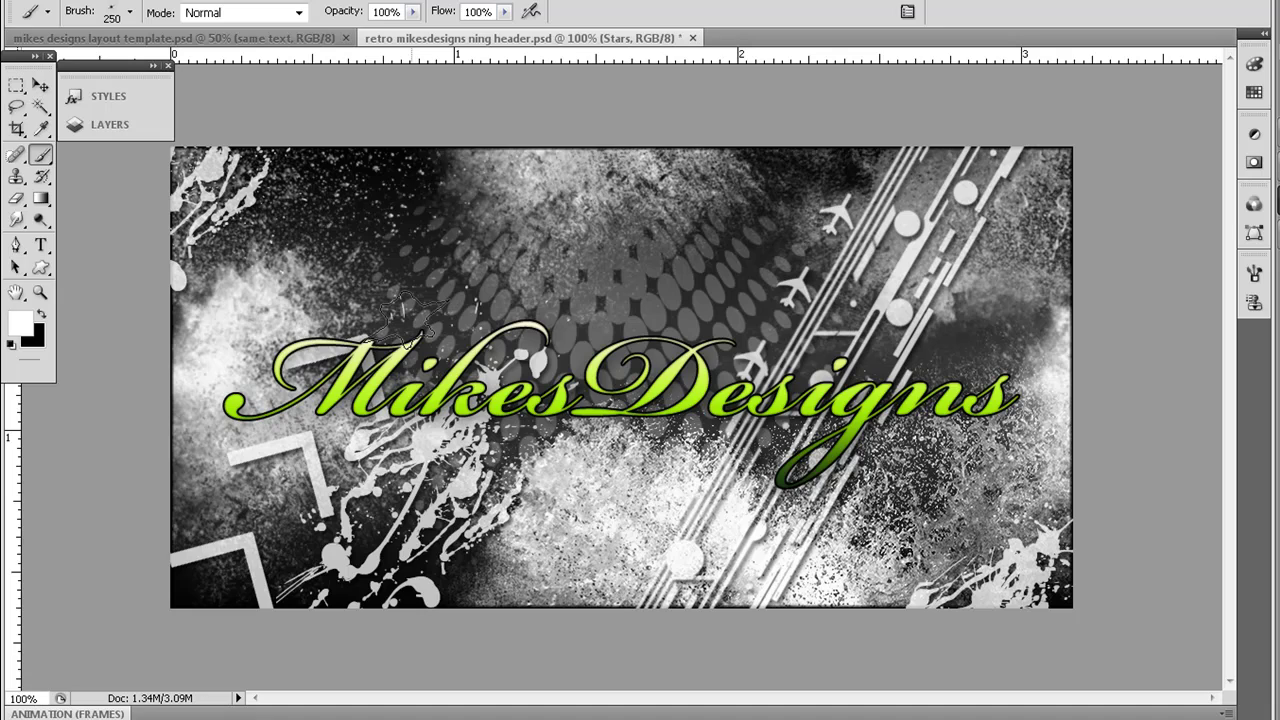
Stamp white star sparkles above the M, over the D, right of 'ns' and below 'sD'
click(418, 322)
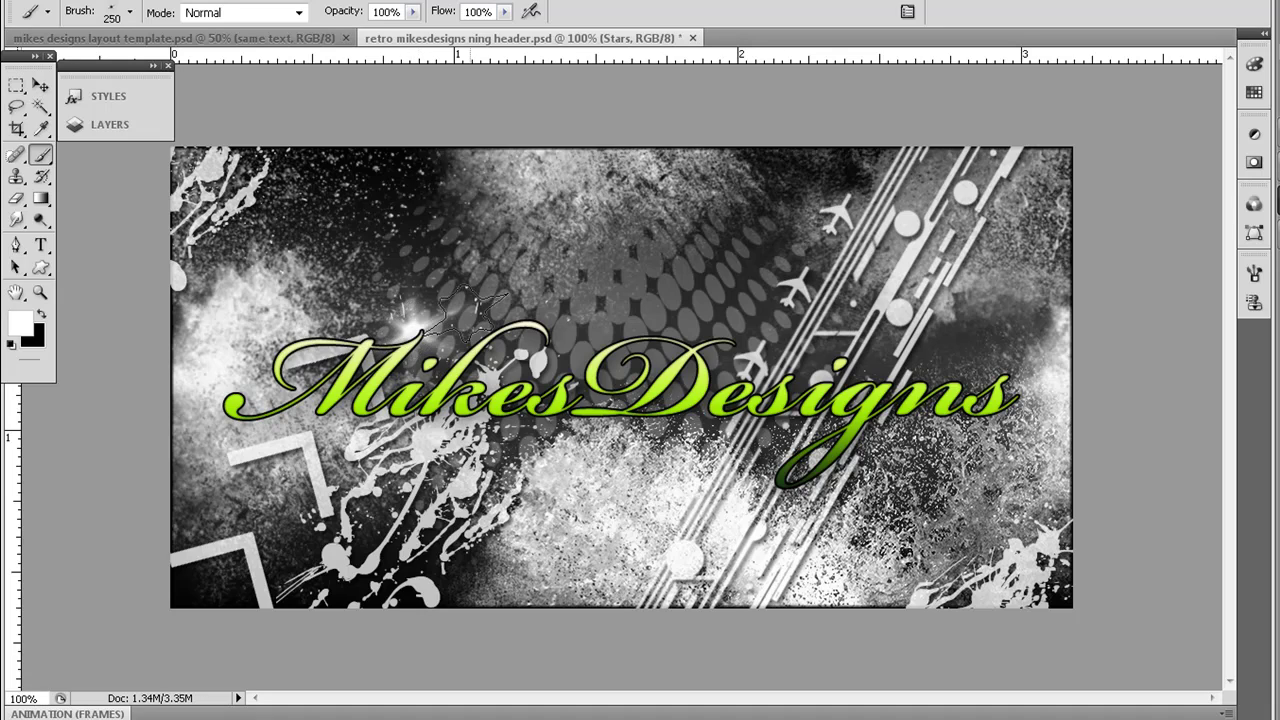
key(ctrl+z)
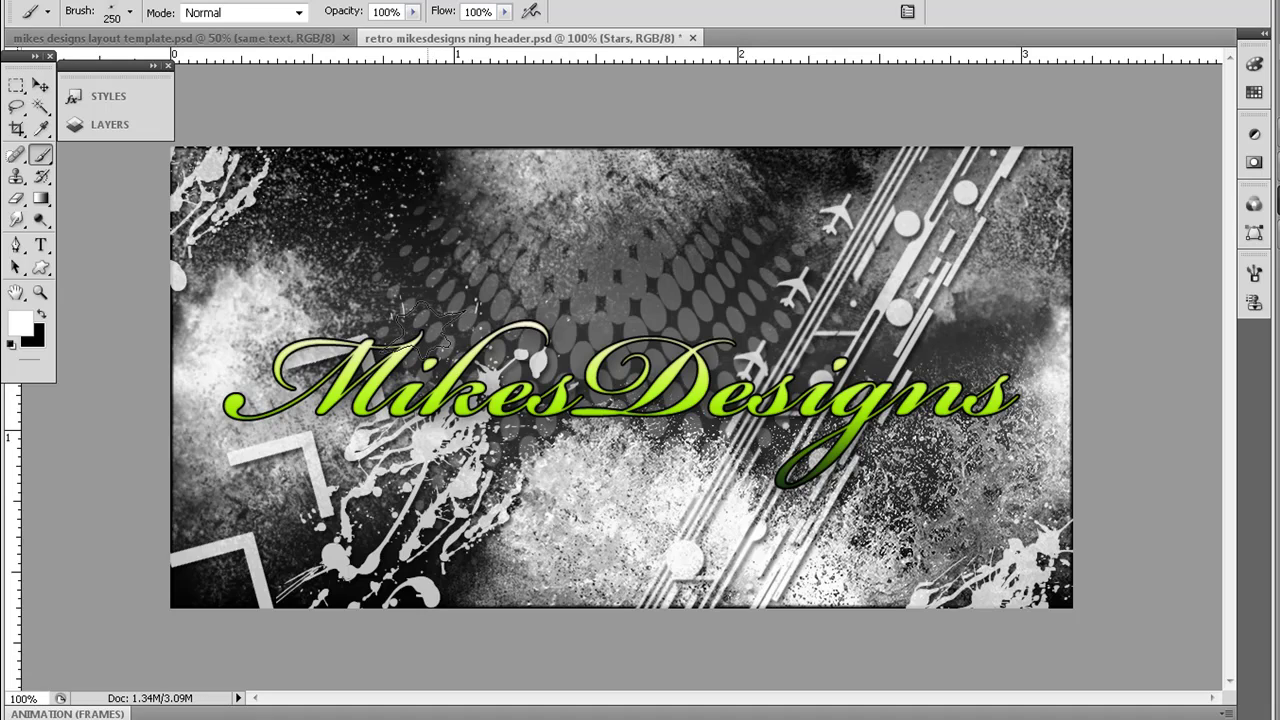
click(425, 323)
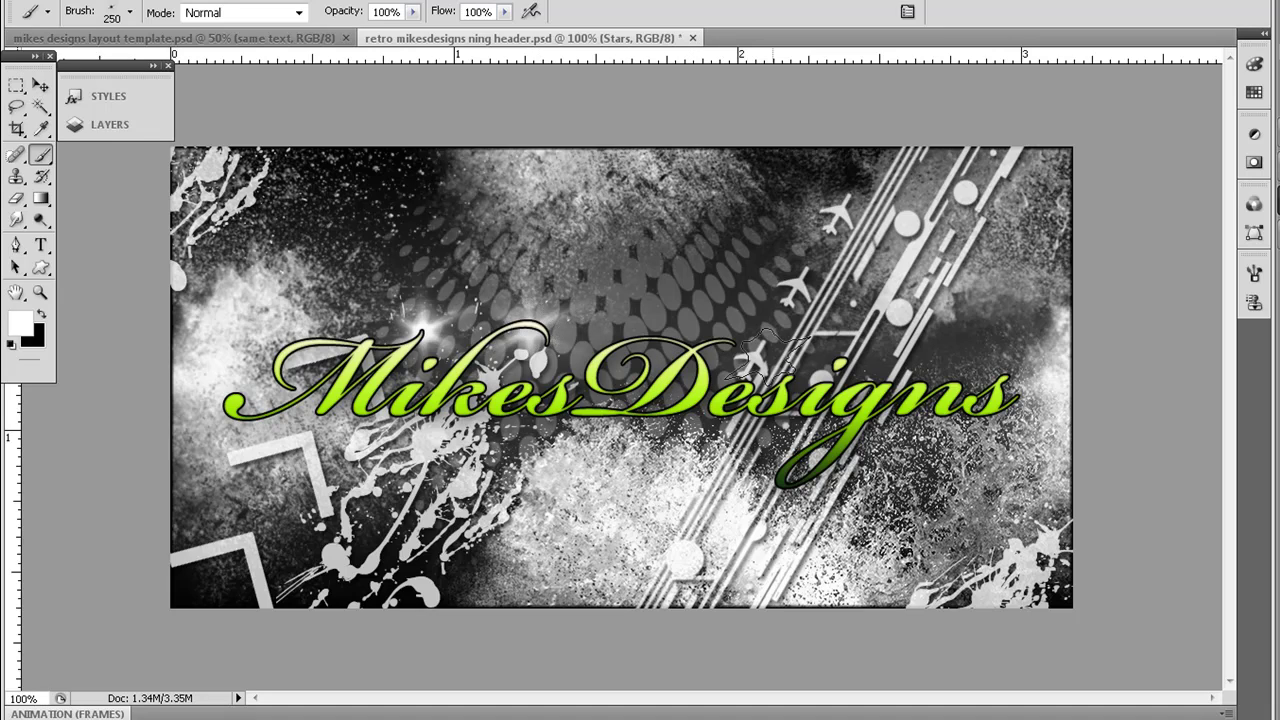
click(827, 358)
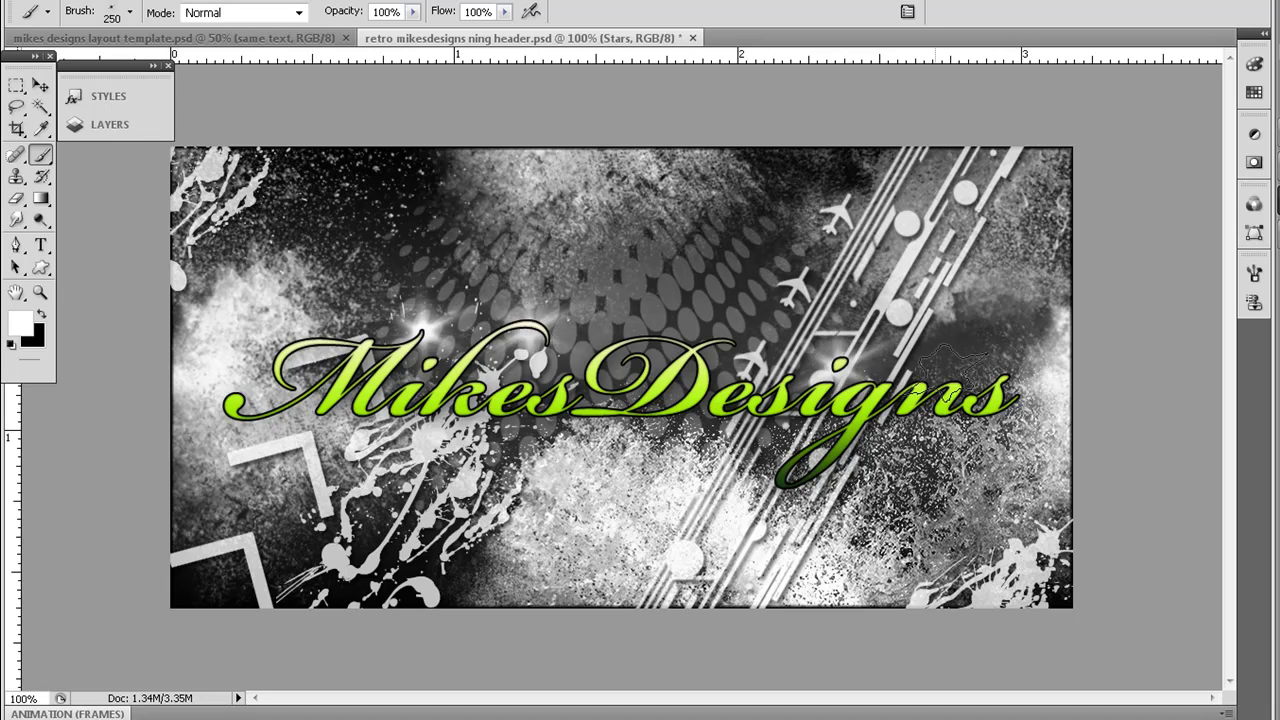
click(1018, 362)
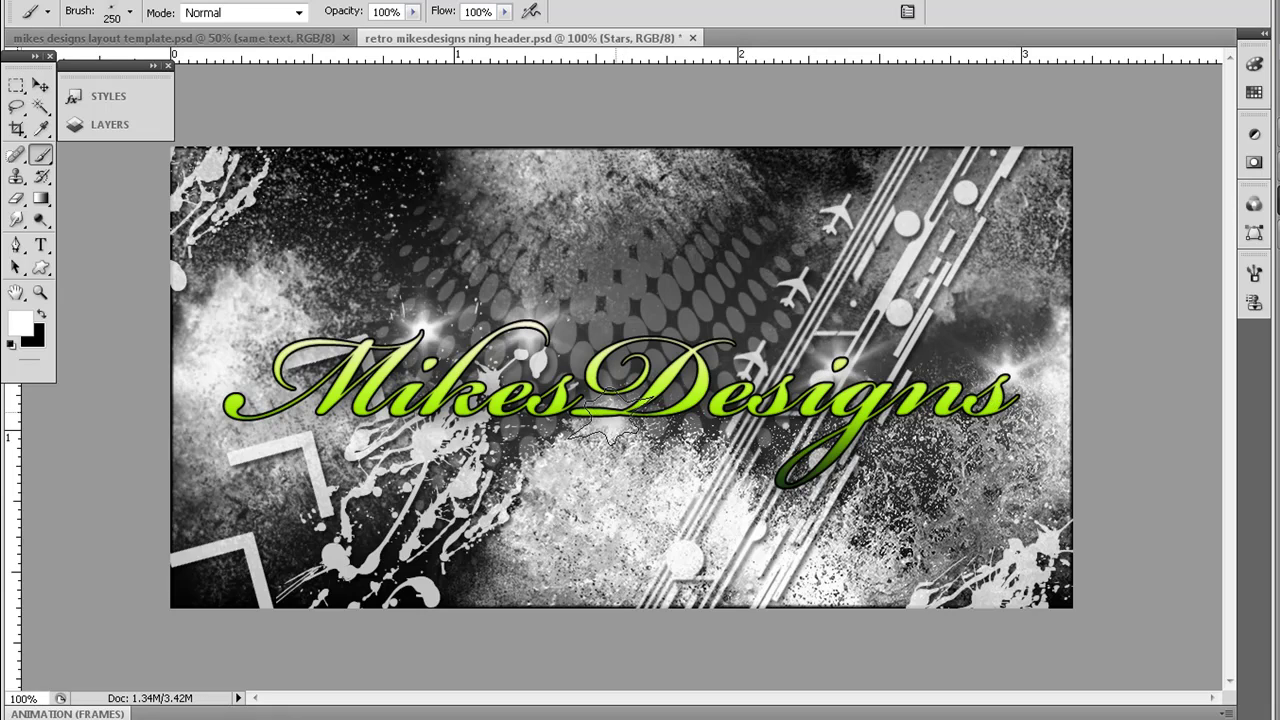
click(605, 425)
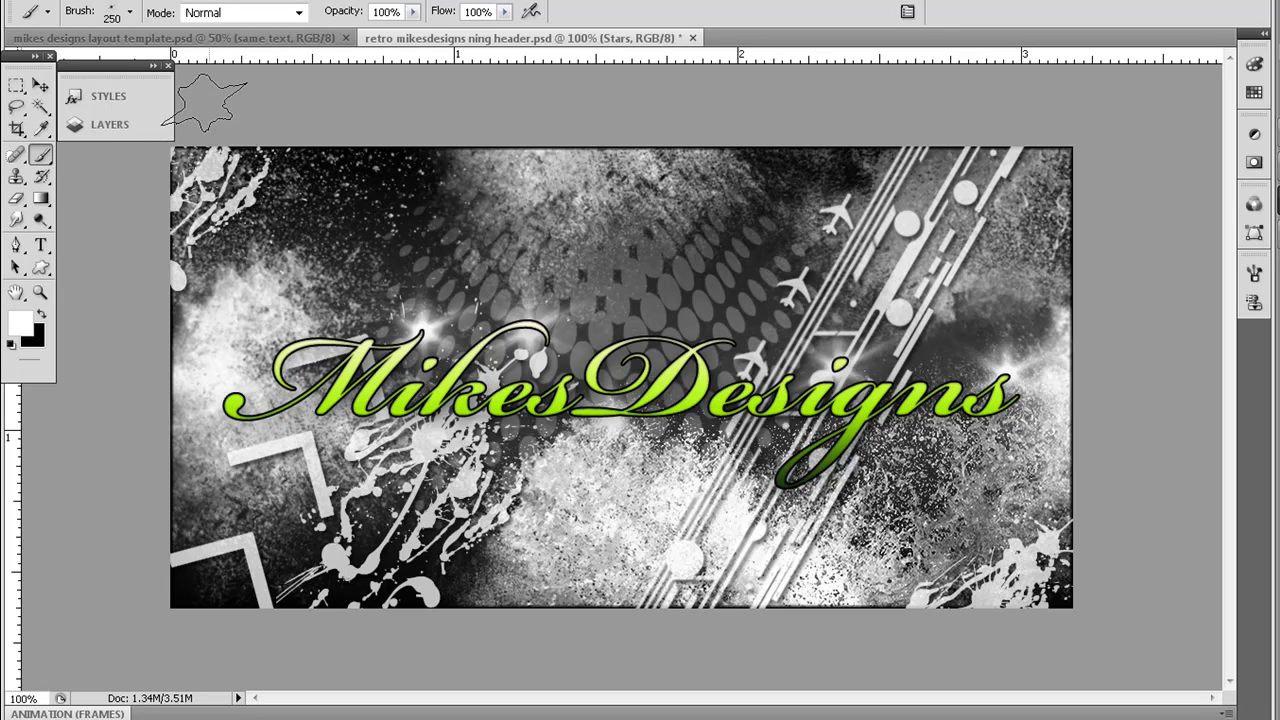
Duplicate the Stars layer and flip the Stars copy horizontally
click(111, 130)
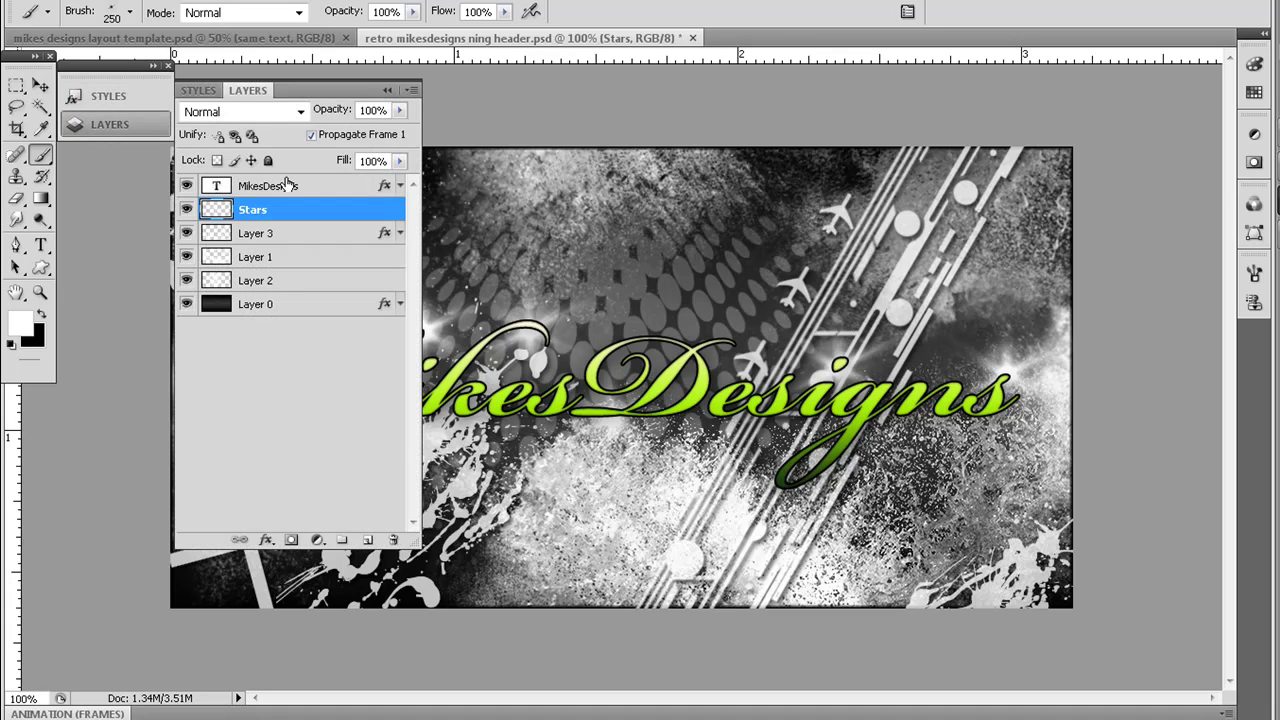
key(ctrl+j)
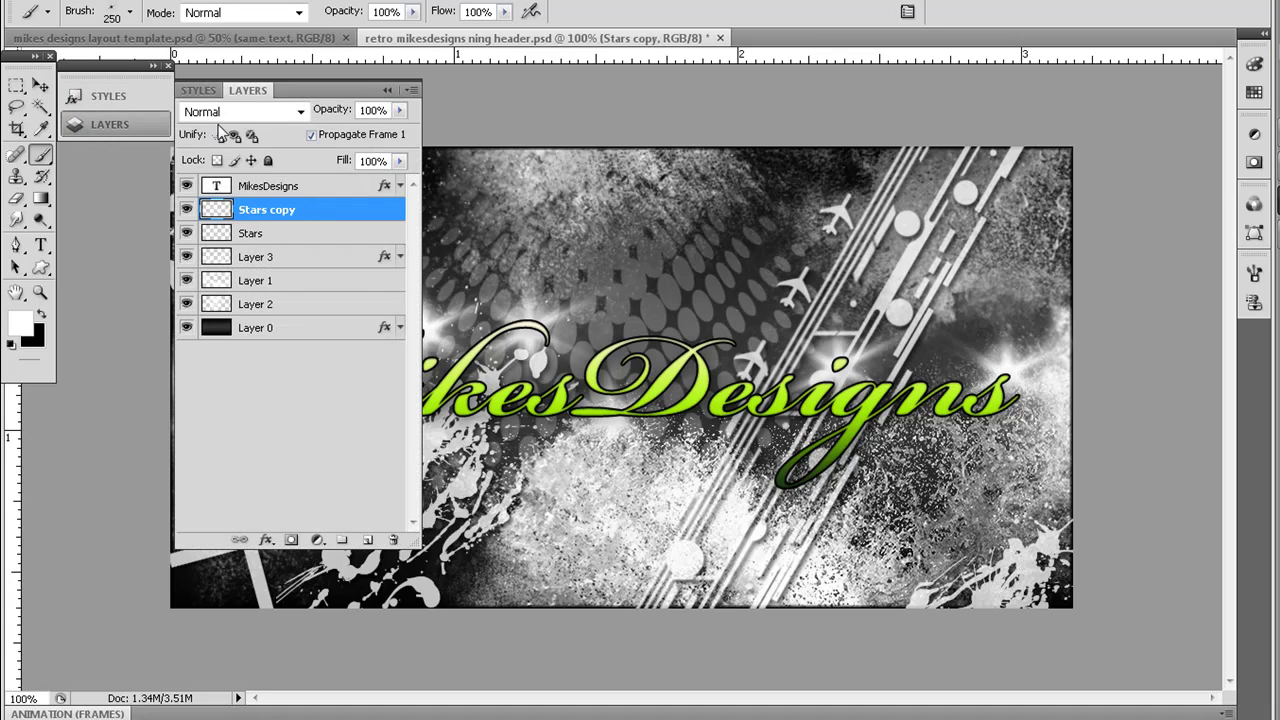
key(alt+e)
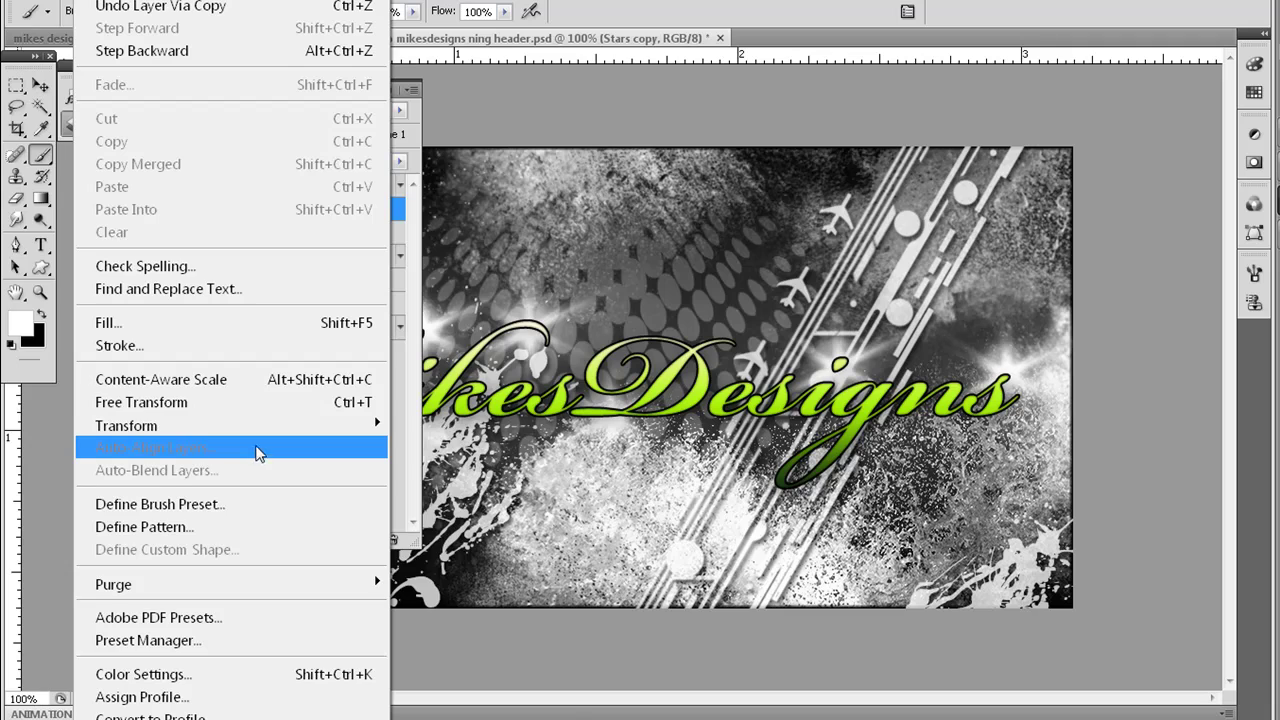
mouse_move(303, 428)
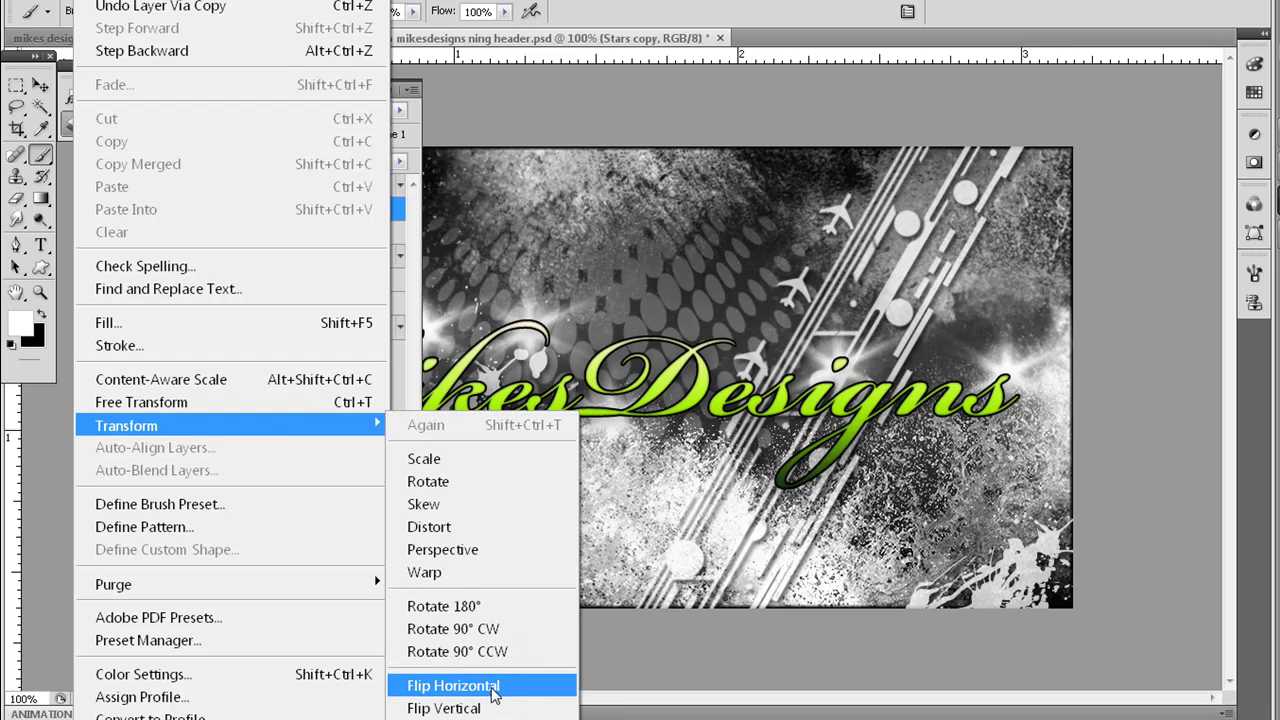
click(452, 686)
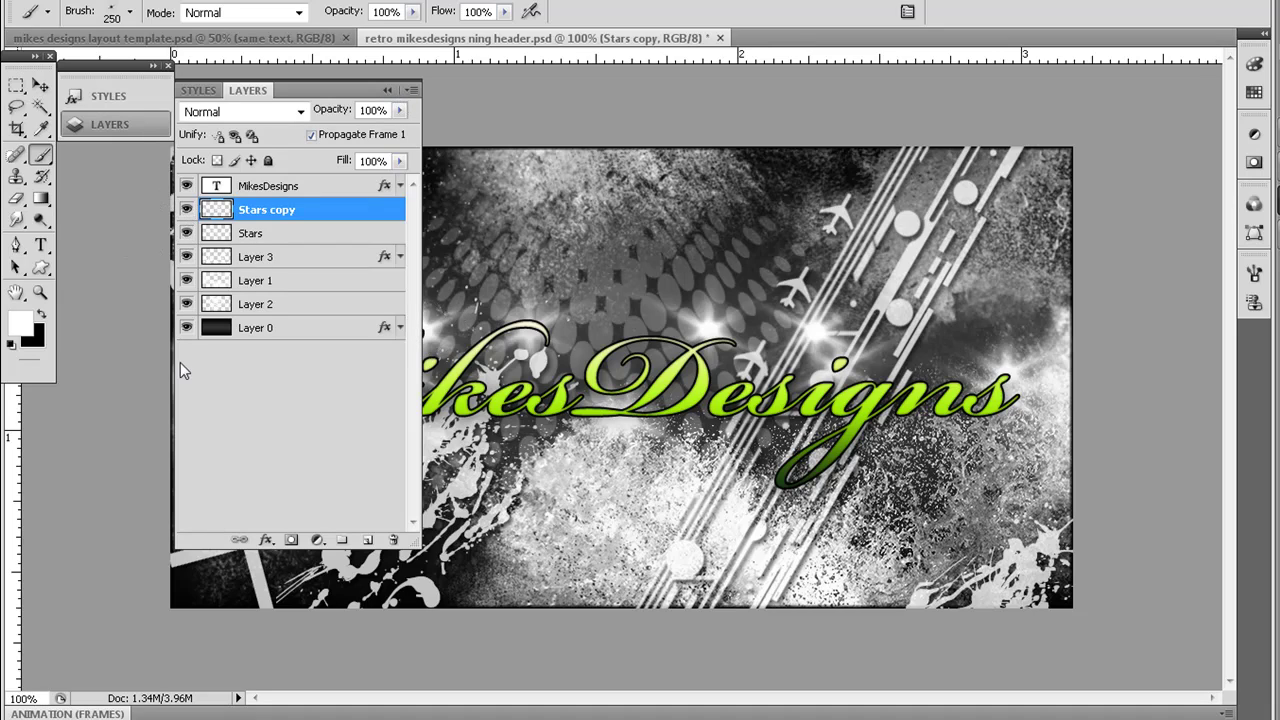
click(387, 90)
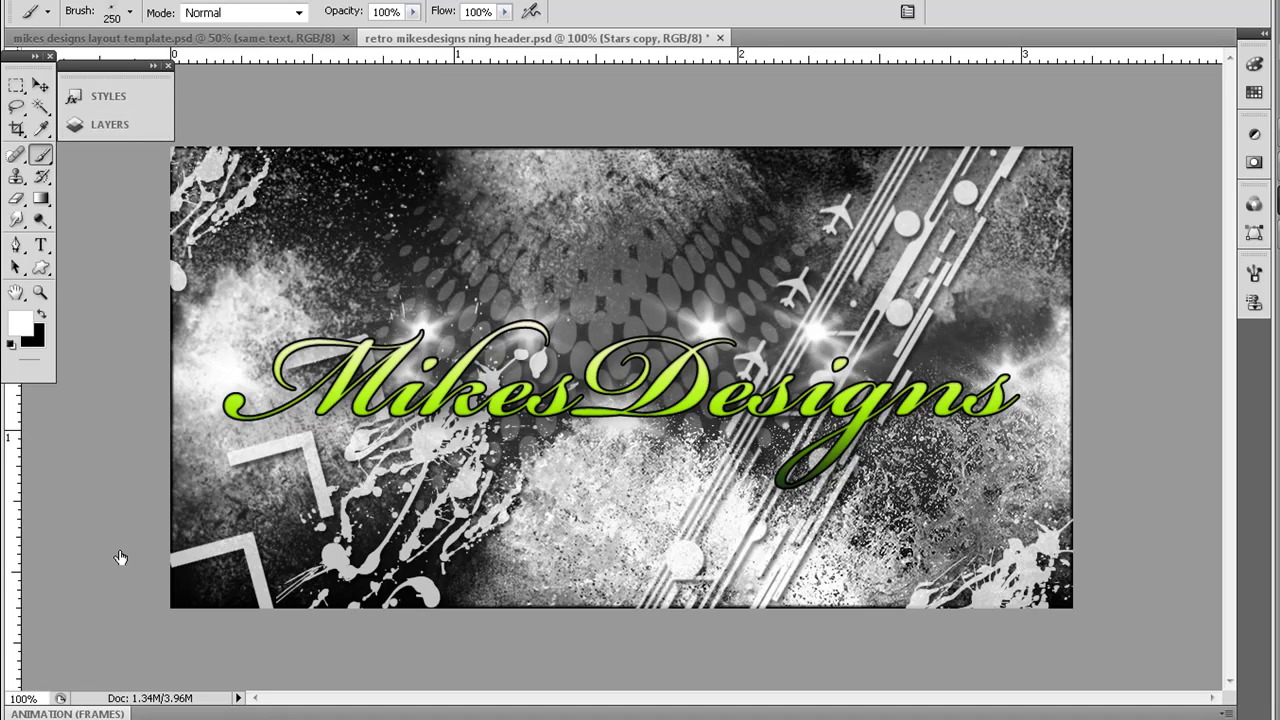
Hide the original Stars layer in the Layers panel
click(148, 128)
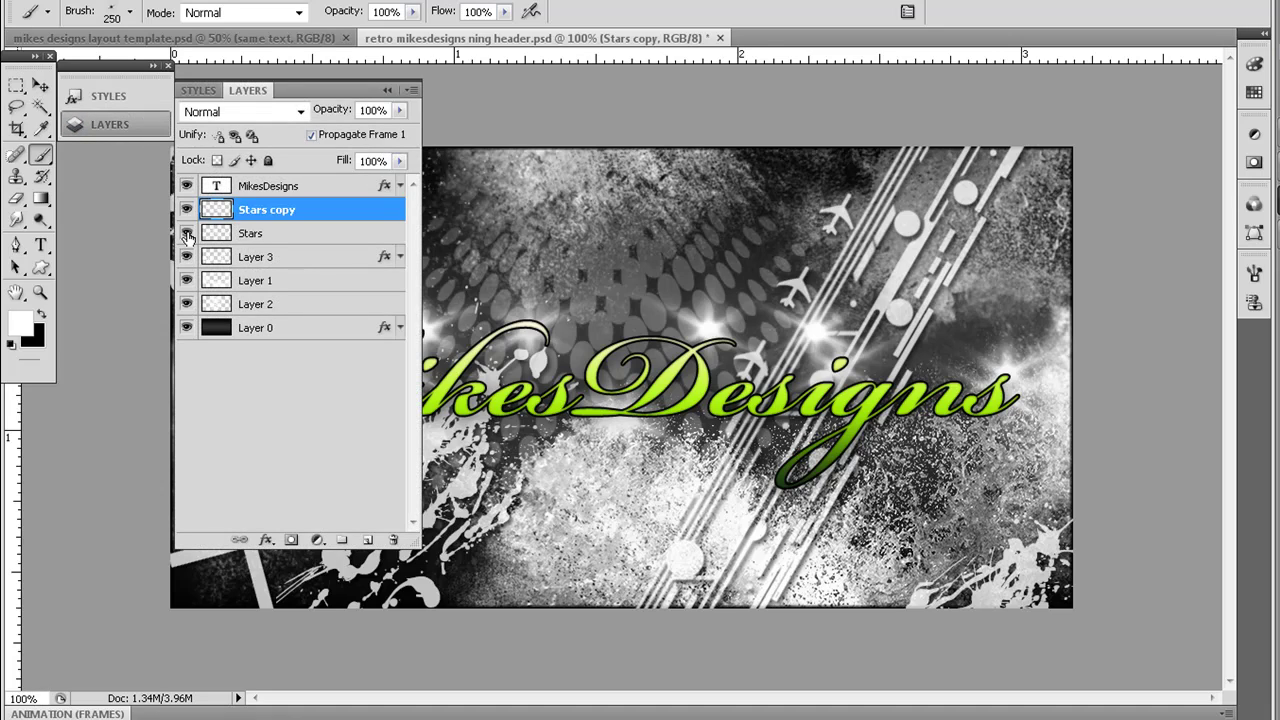
click(187, 236)
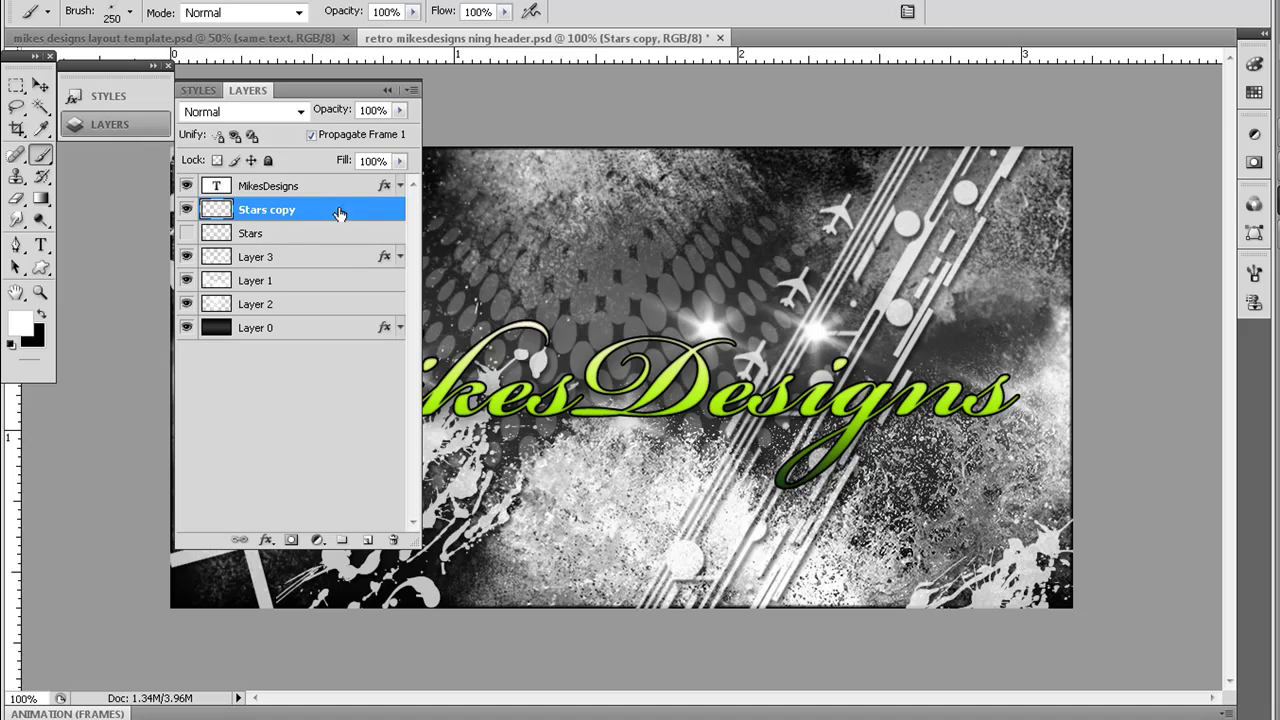
click(388, 90)
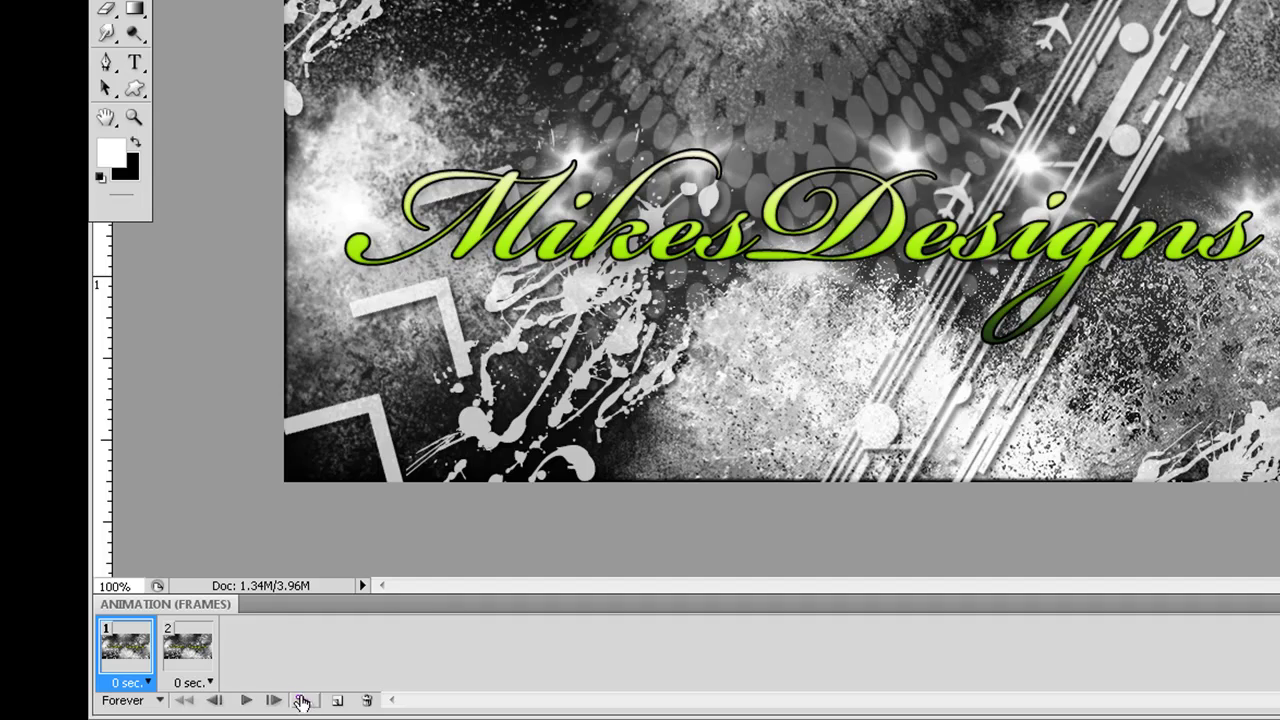
Tween 5 frames toward the next frame, then 5 more from frame 7 back to the first frame
click(303, 700)
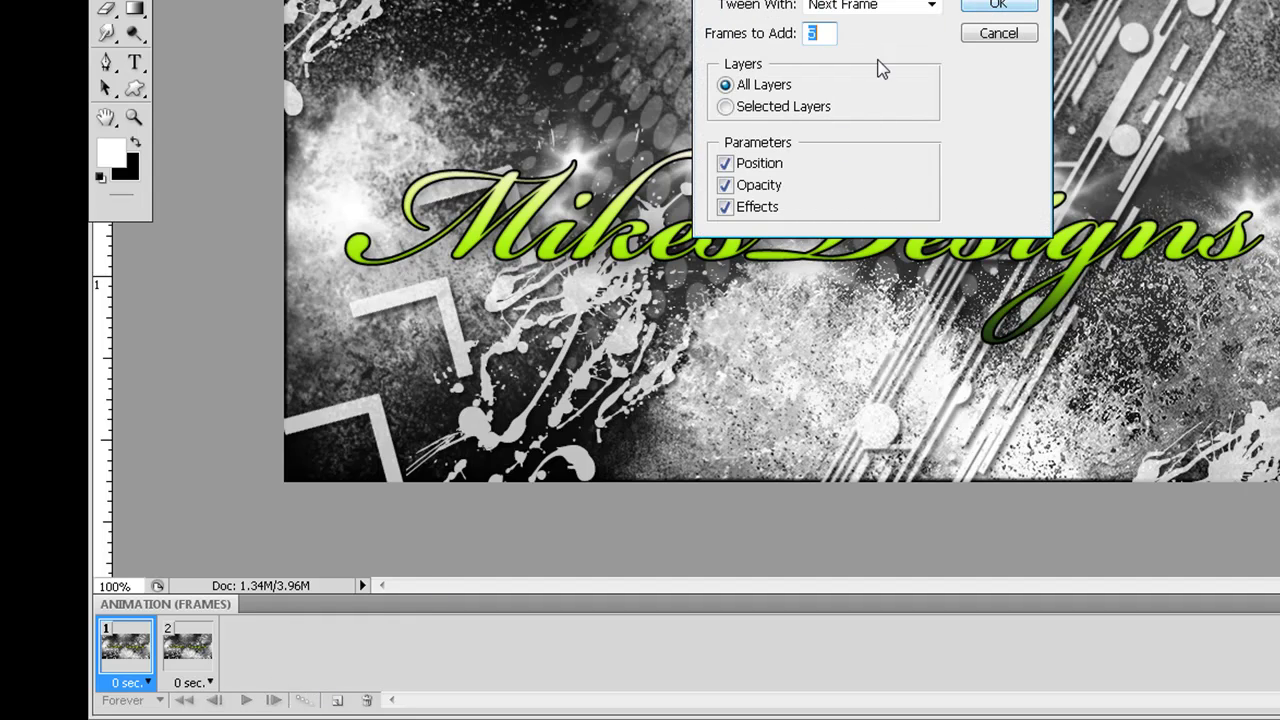
click(996, 6)
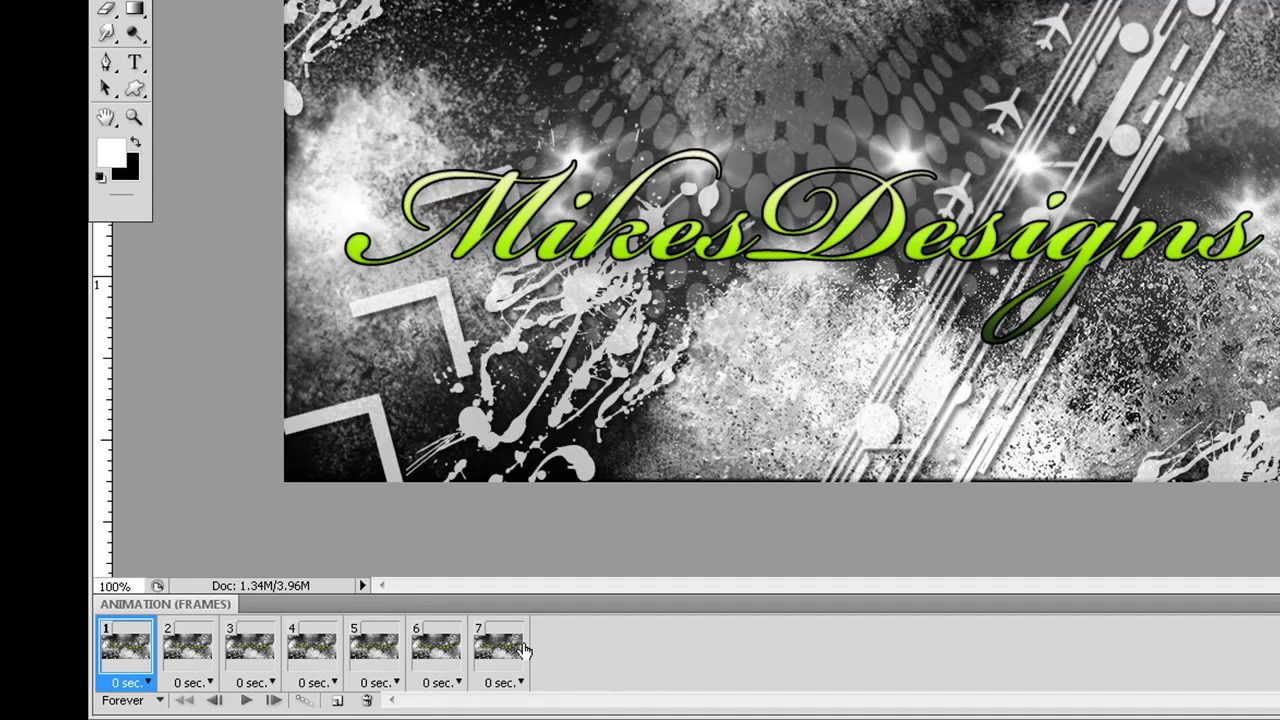
click(505, 648)
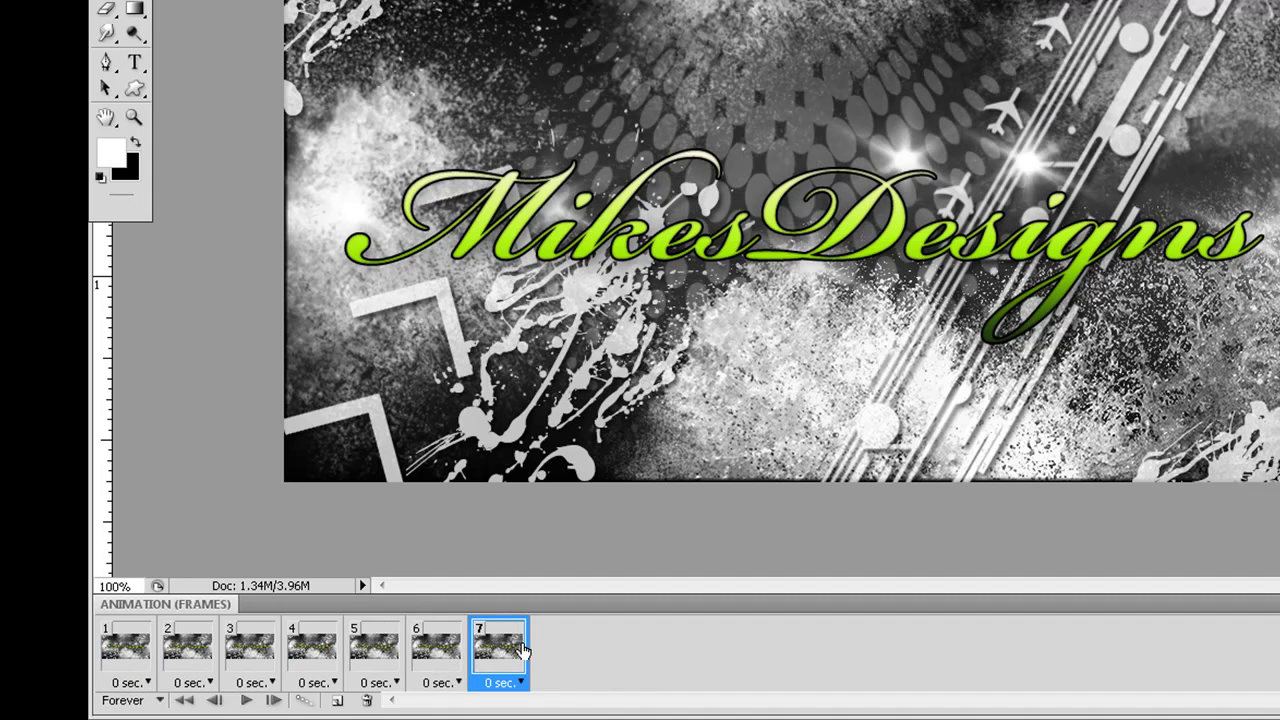
click(303, 701)
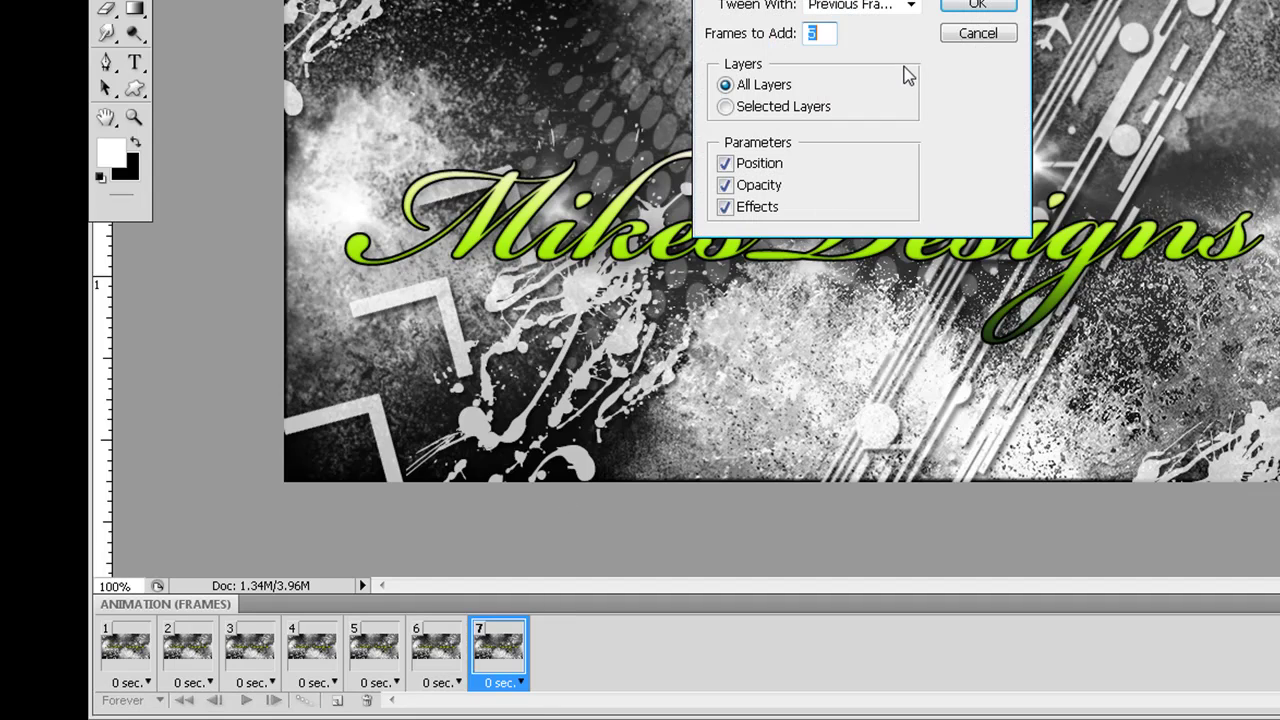
click(913, 8)
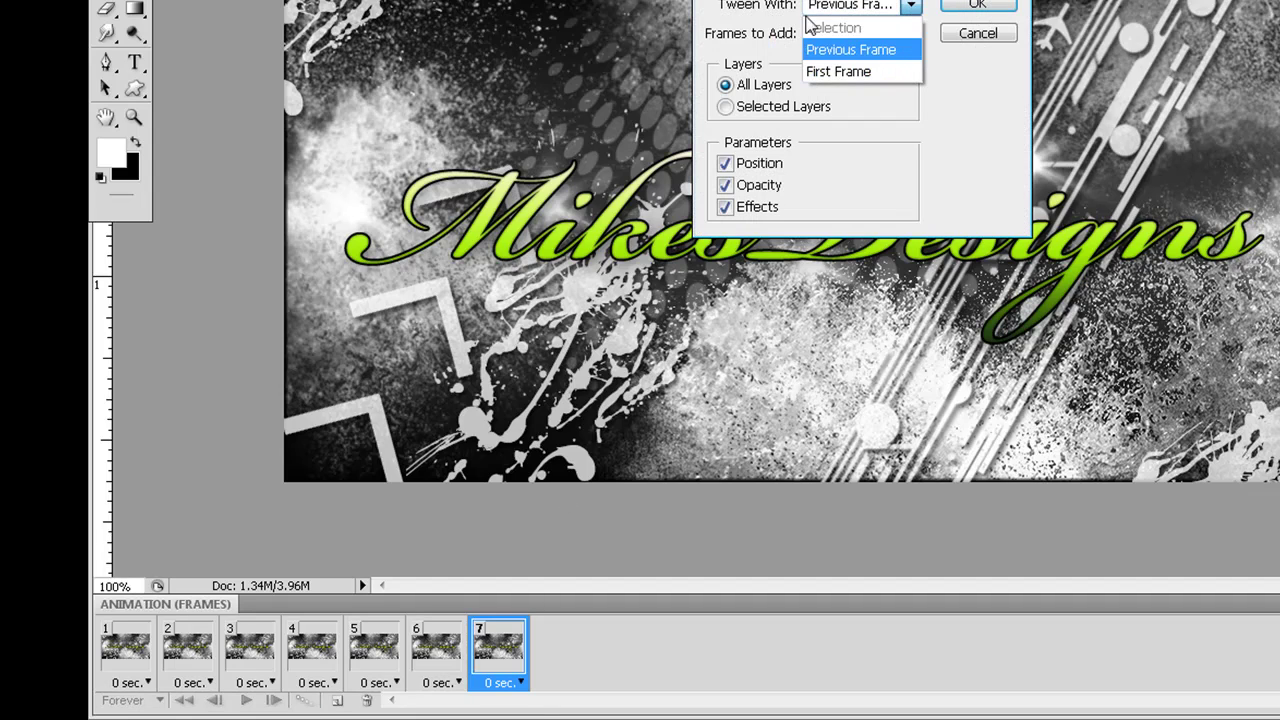
click(859, 72)
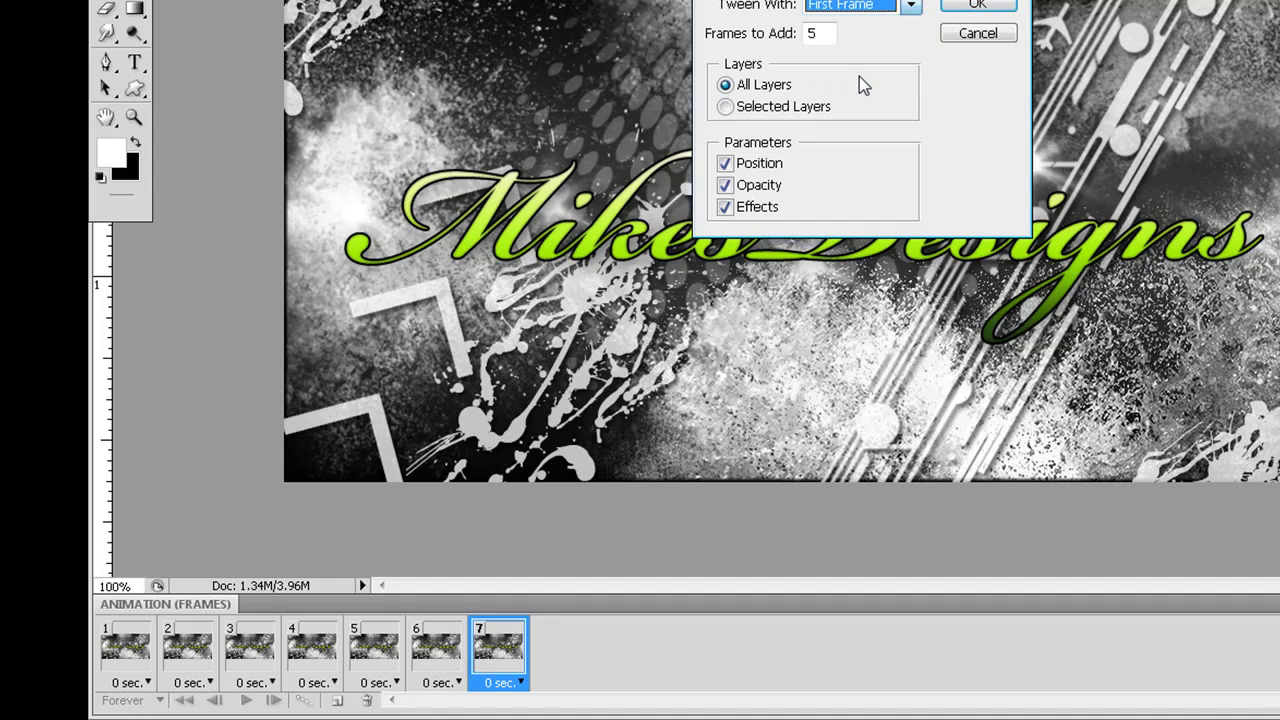
click(978, 6)
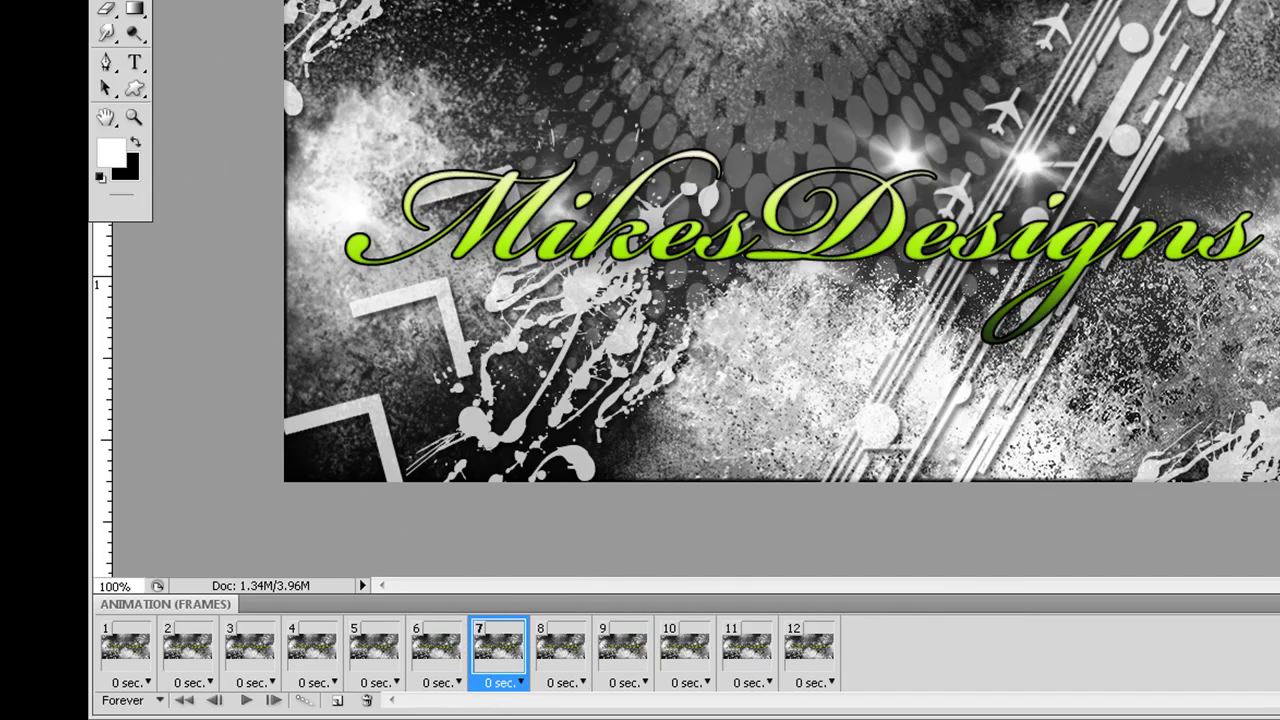
Set the delay of frame 7, then frame 1, to 0.2 seconds
click(515, 683)
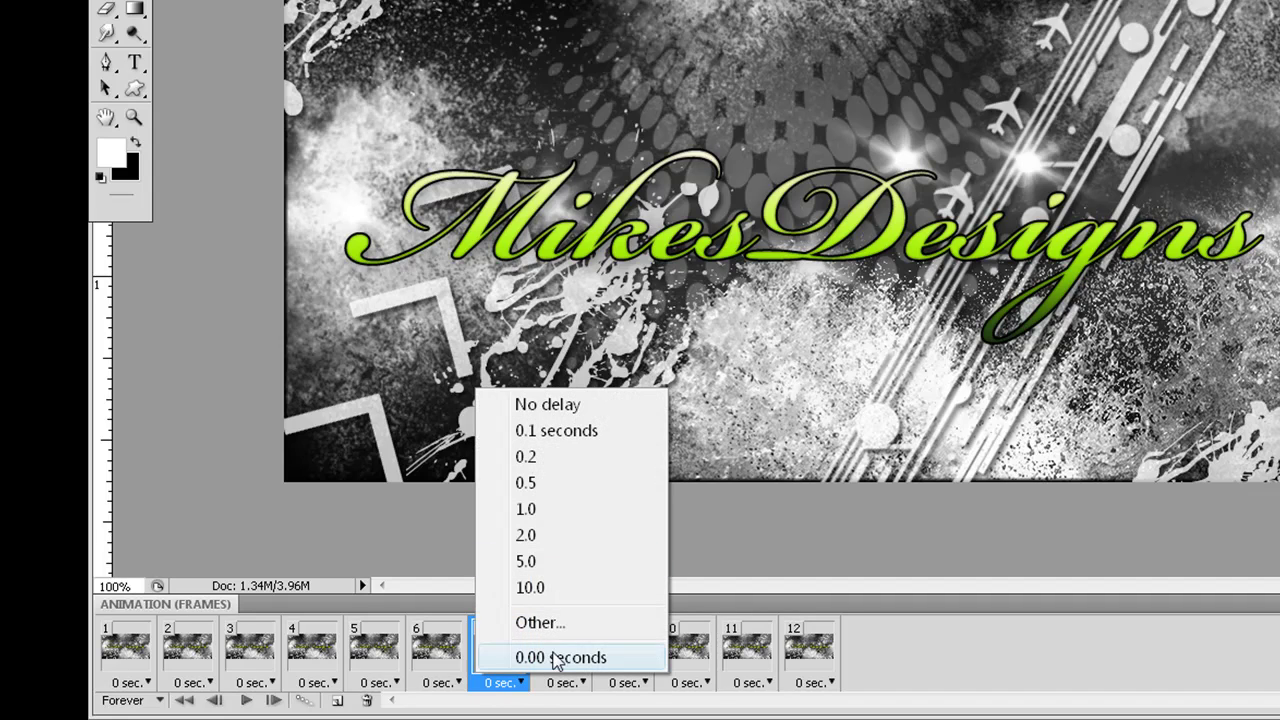
click(570, 458)
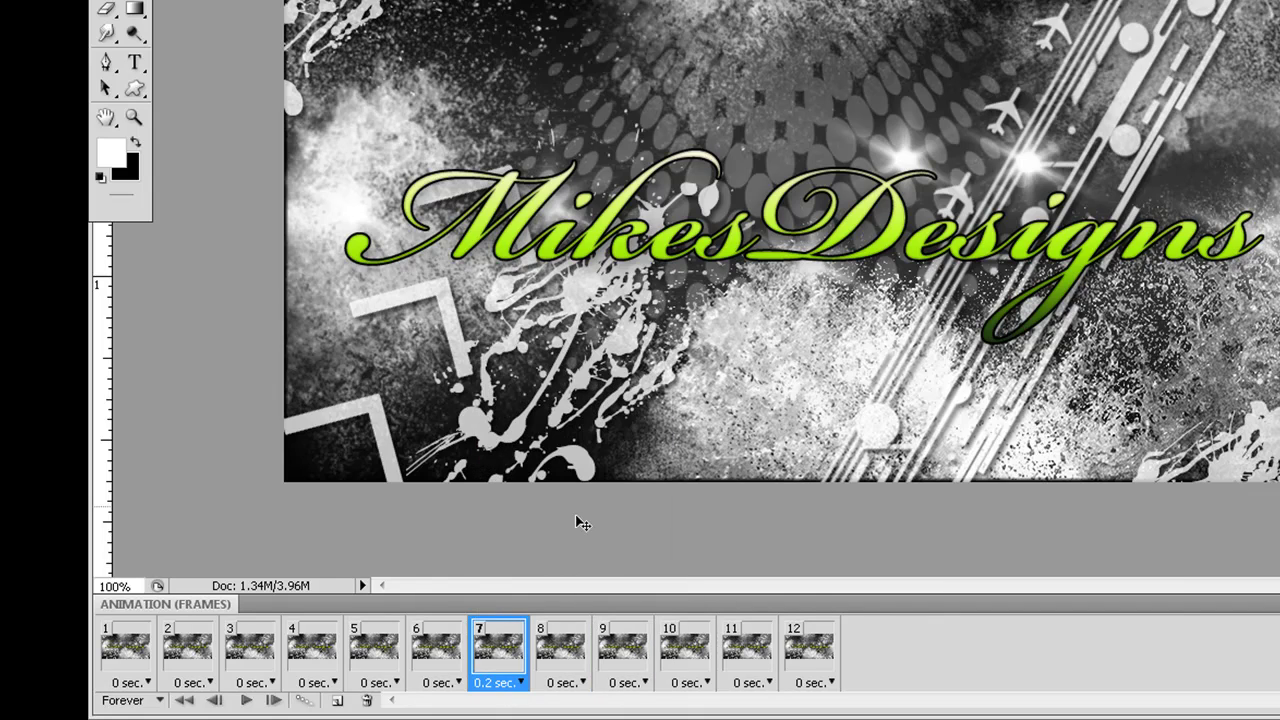
click(127, 689)
click(127, 684)
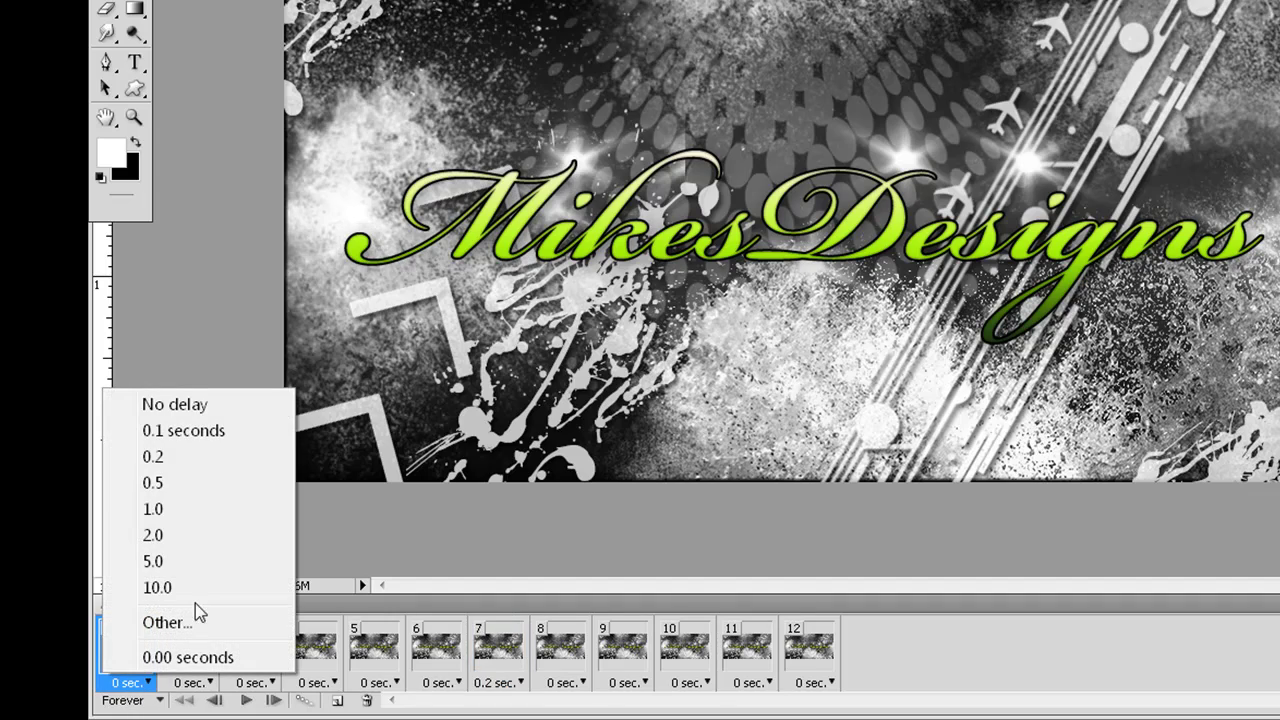
click(231, 459)
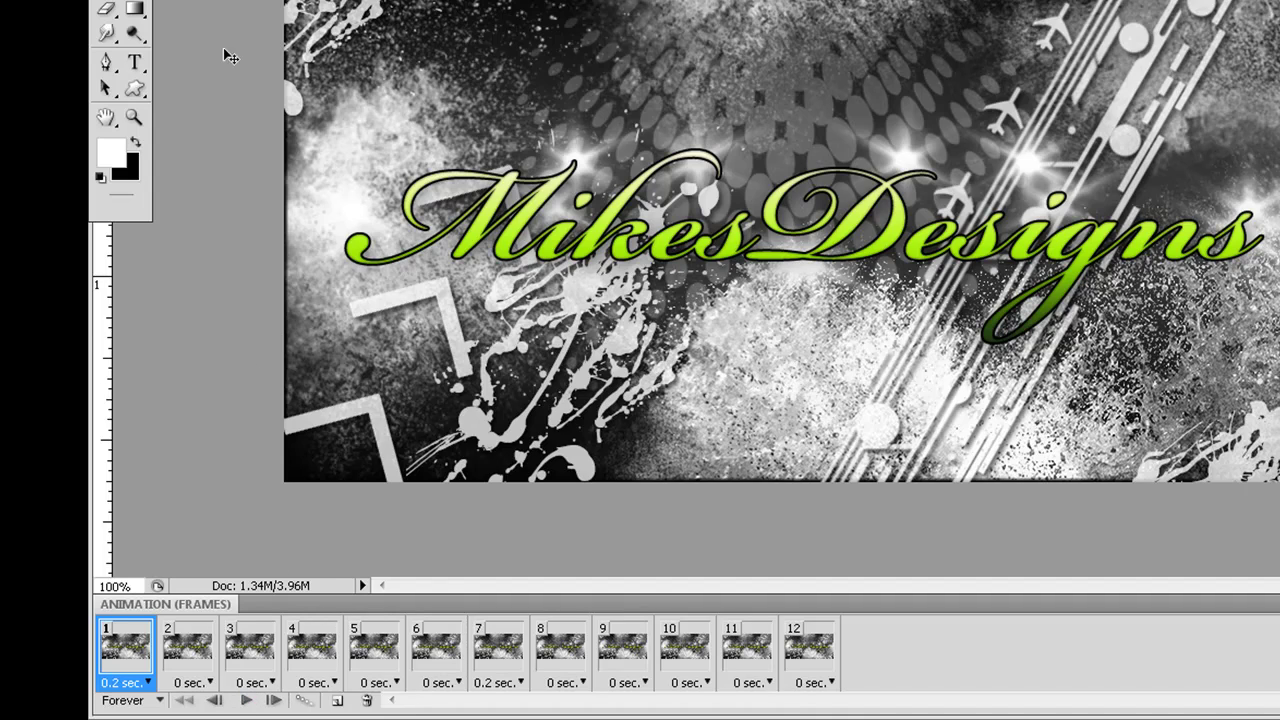
Save As Photoshop PSD, replacing 'retro mikesdesigns ning header' and accepting the format options
key(alt+f)
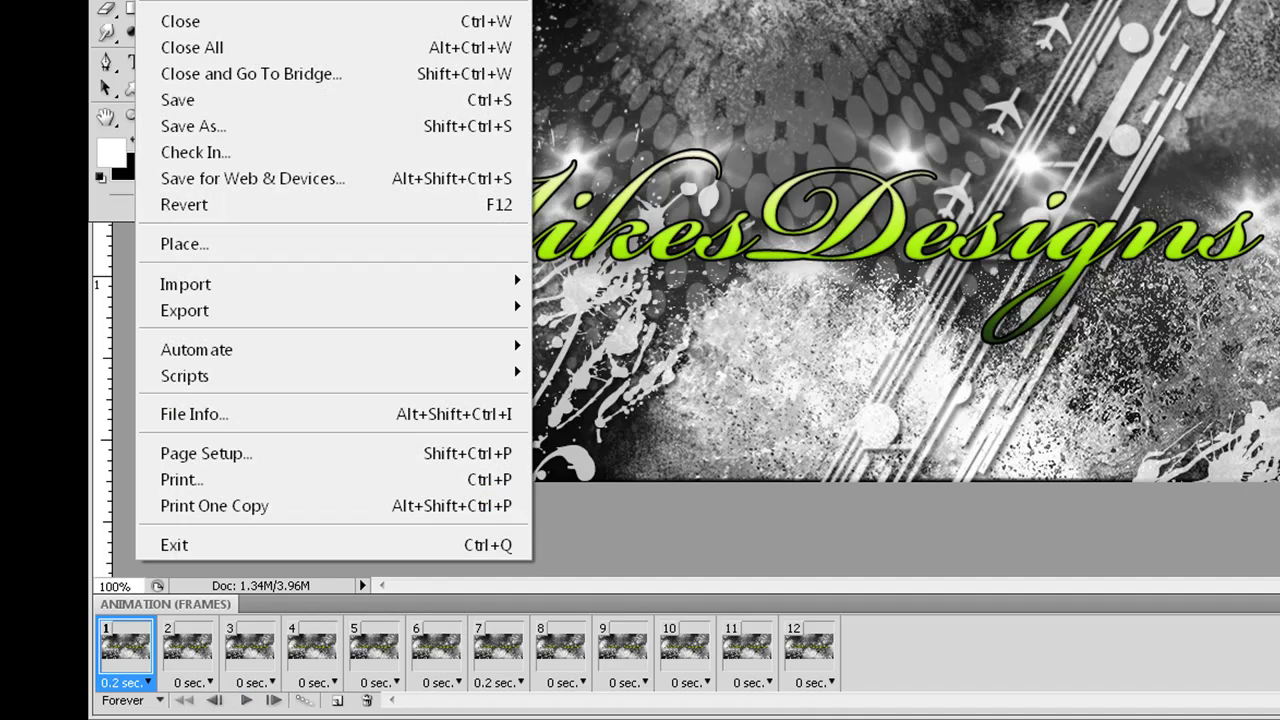
click(211, 100)
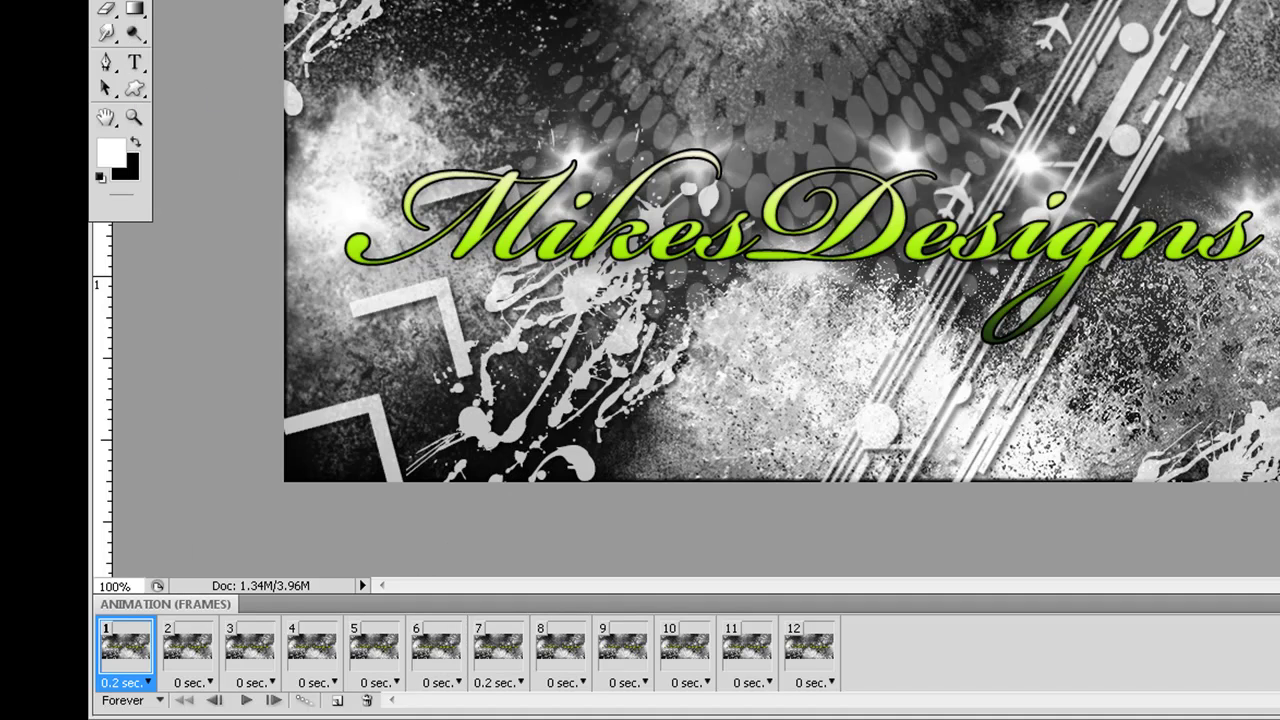
key(alt+f)
click(228, 126)
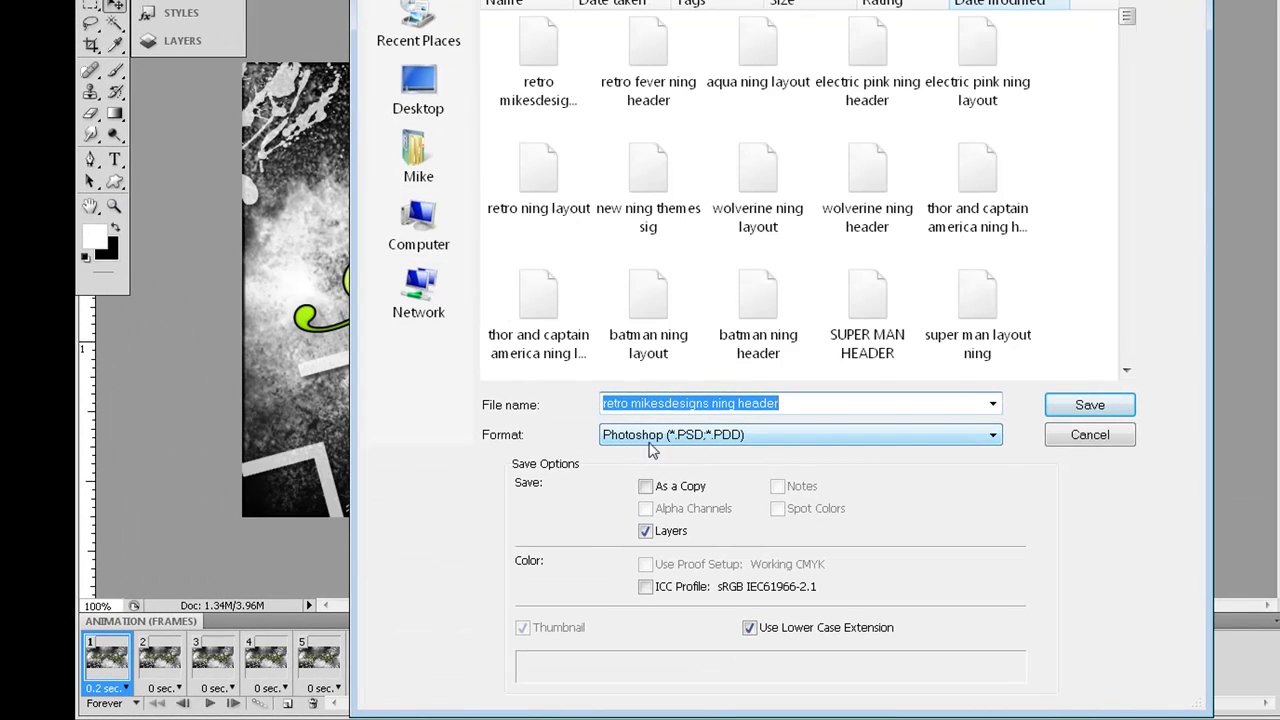
click(660, 436)
click(695, 430)
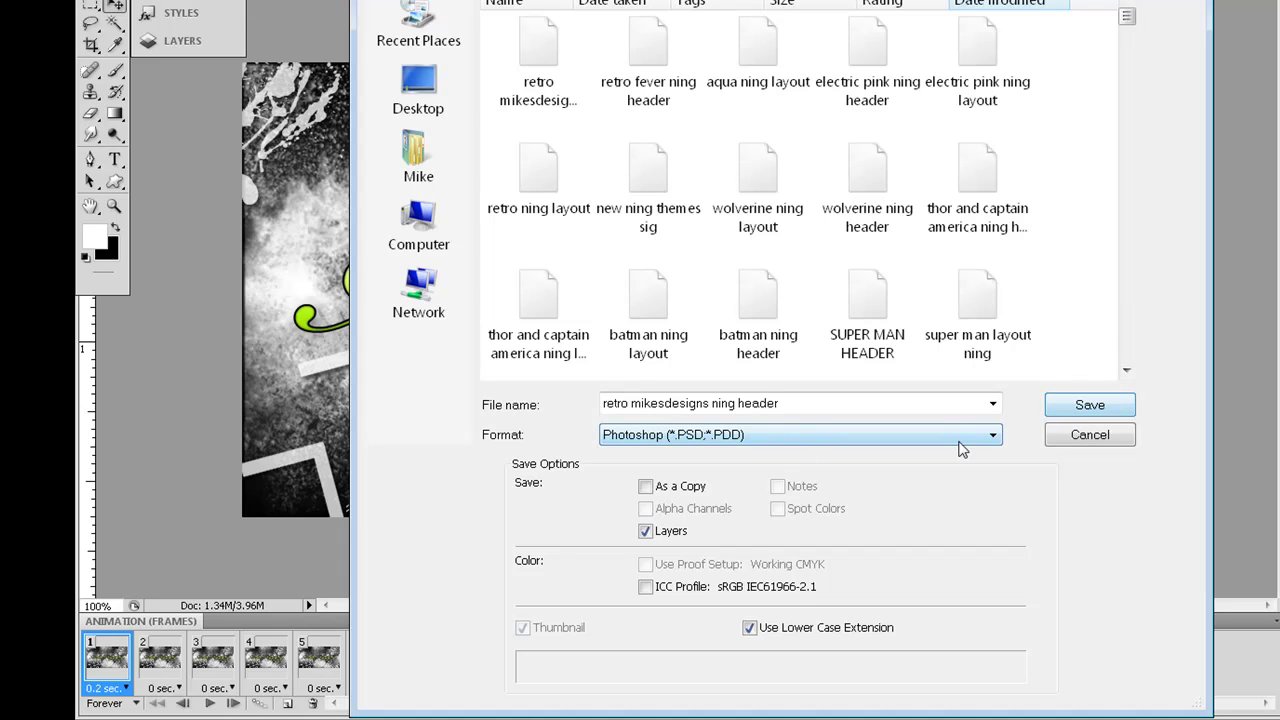
click(1090, 408)
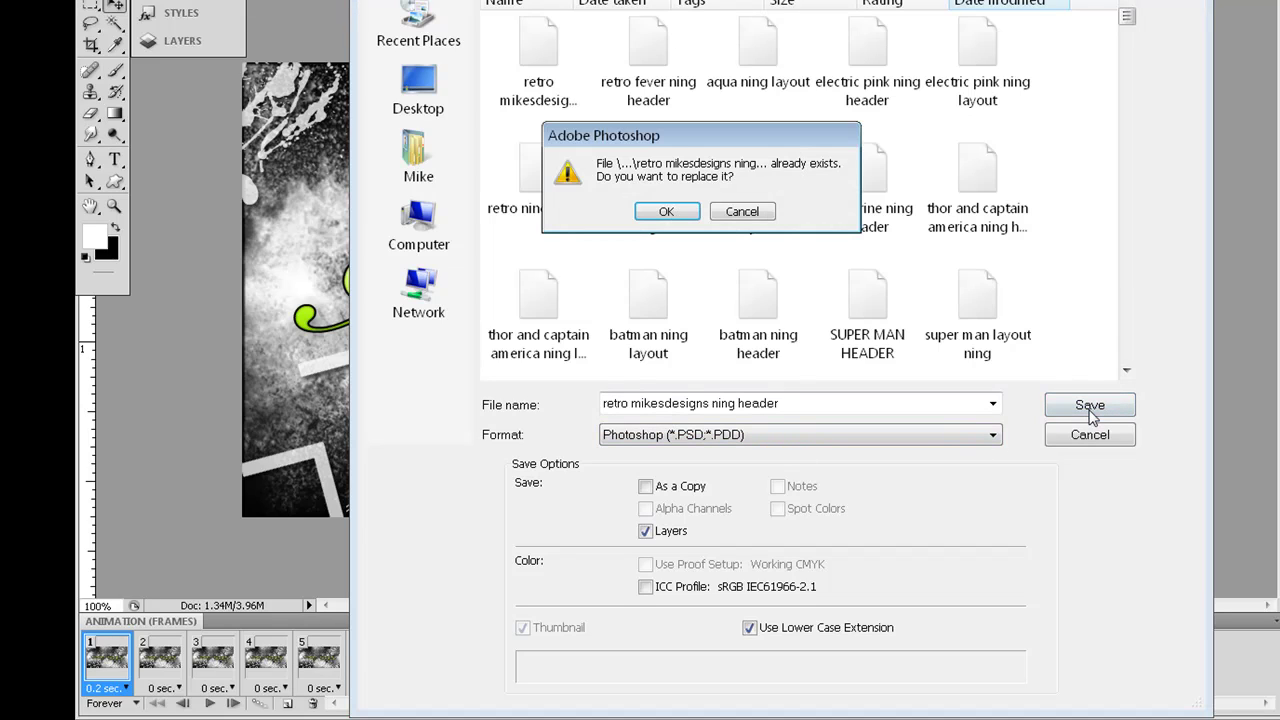
click(666, 211)
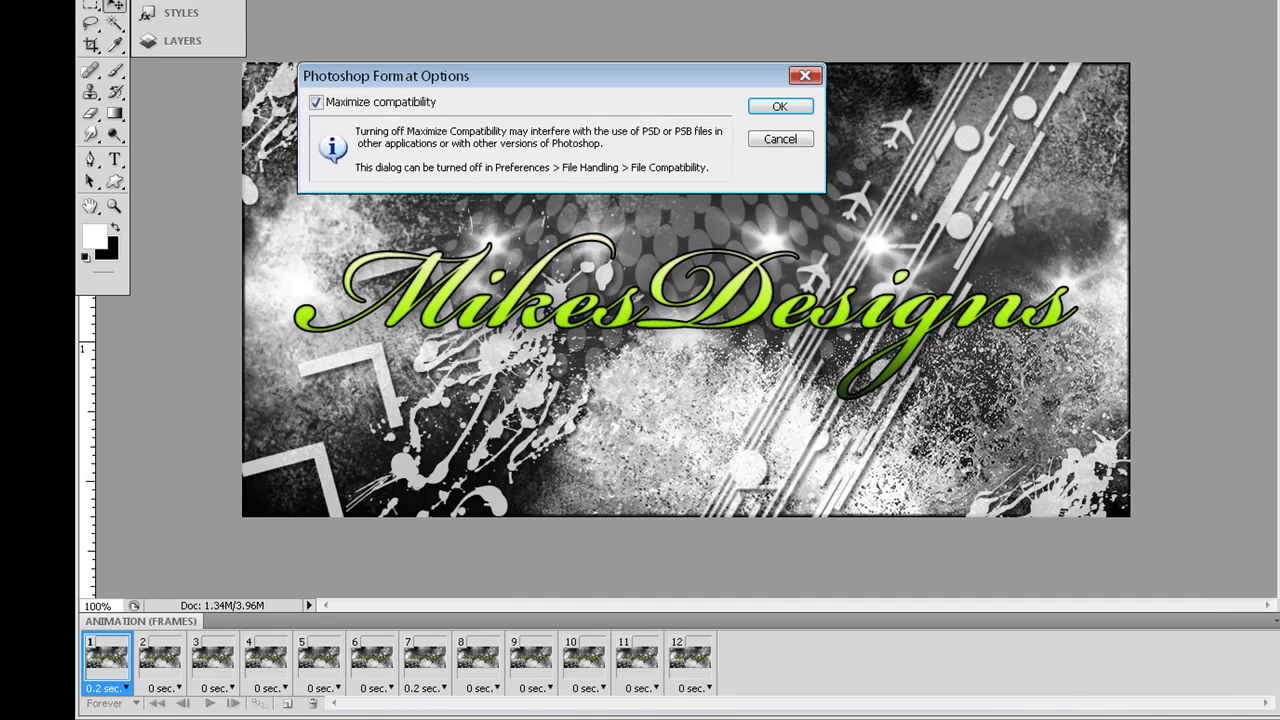
key(Return)
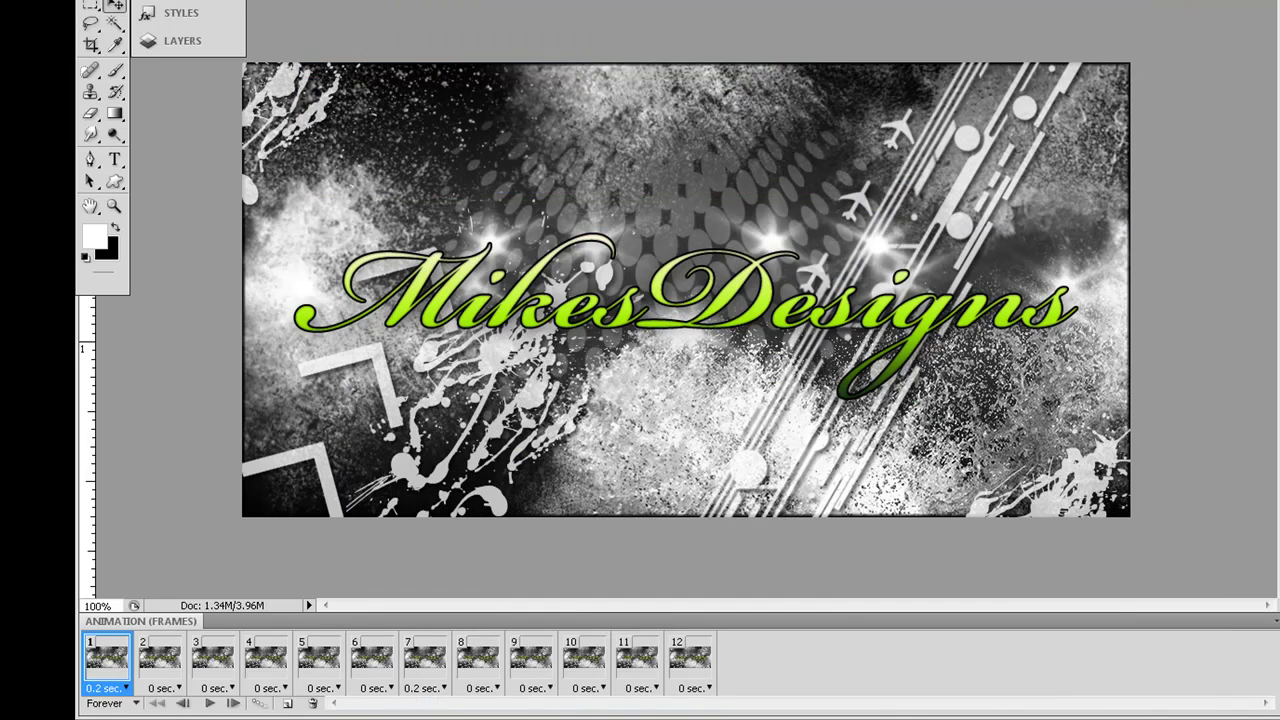
In Save for Web & Devices, preview the GIF at 66.7%, play the animation, then save
key(alt+f)
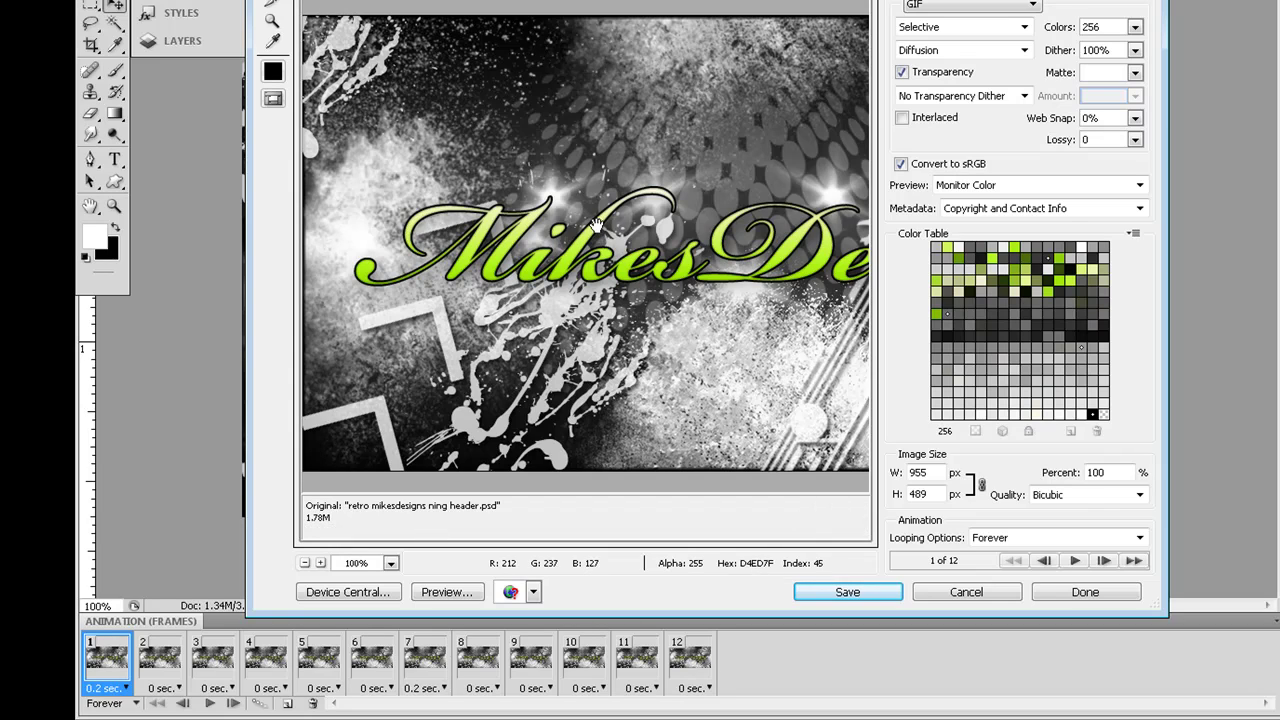
key(ctrl+minus)
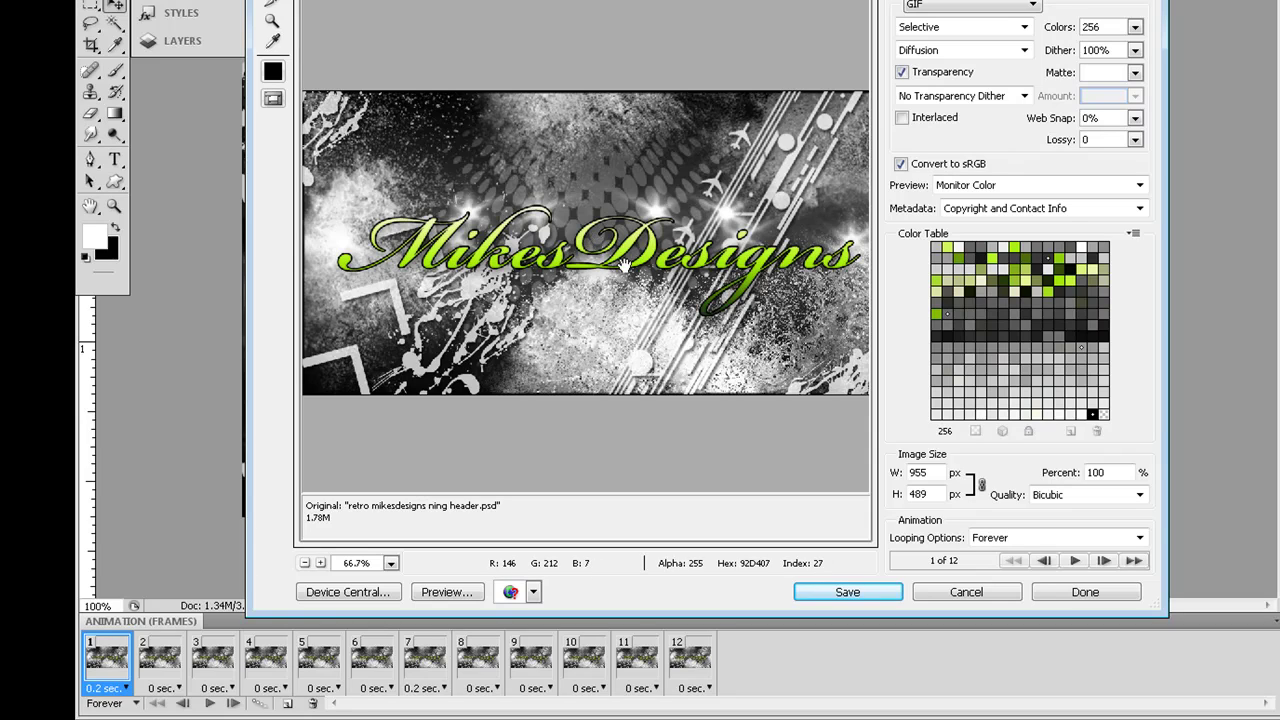
click(391, 563)
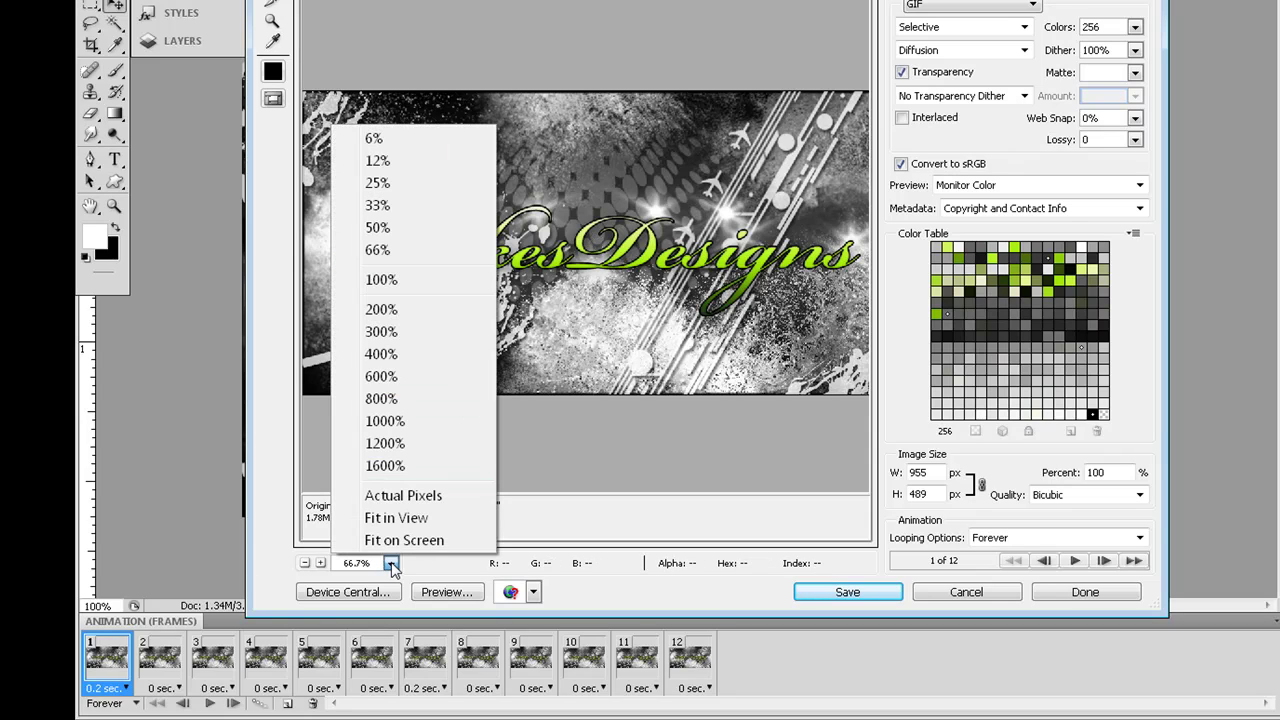
click(420, 251)
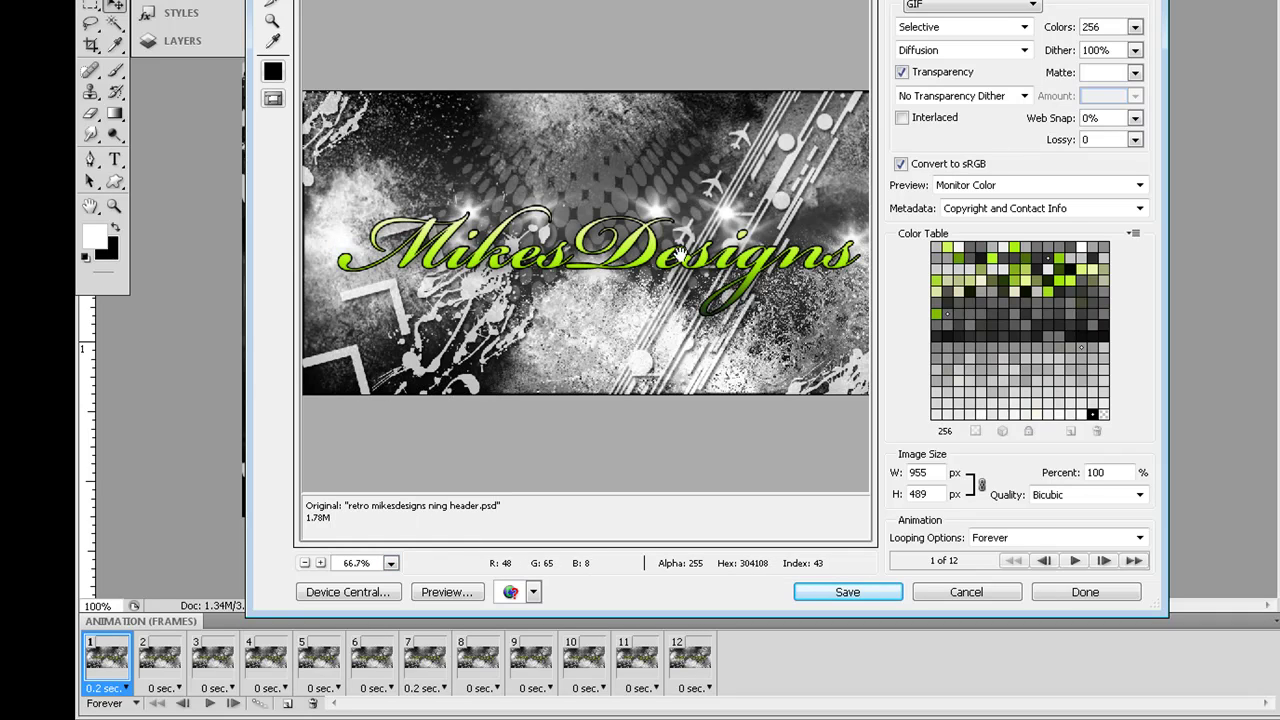
click(1074, 562)
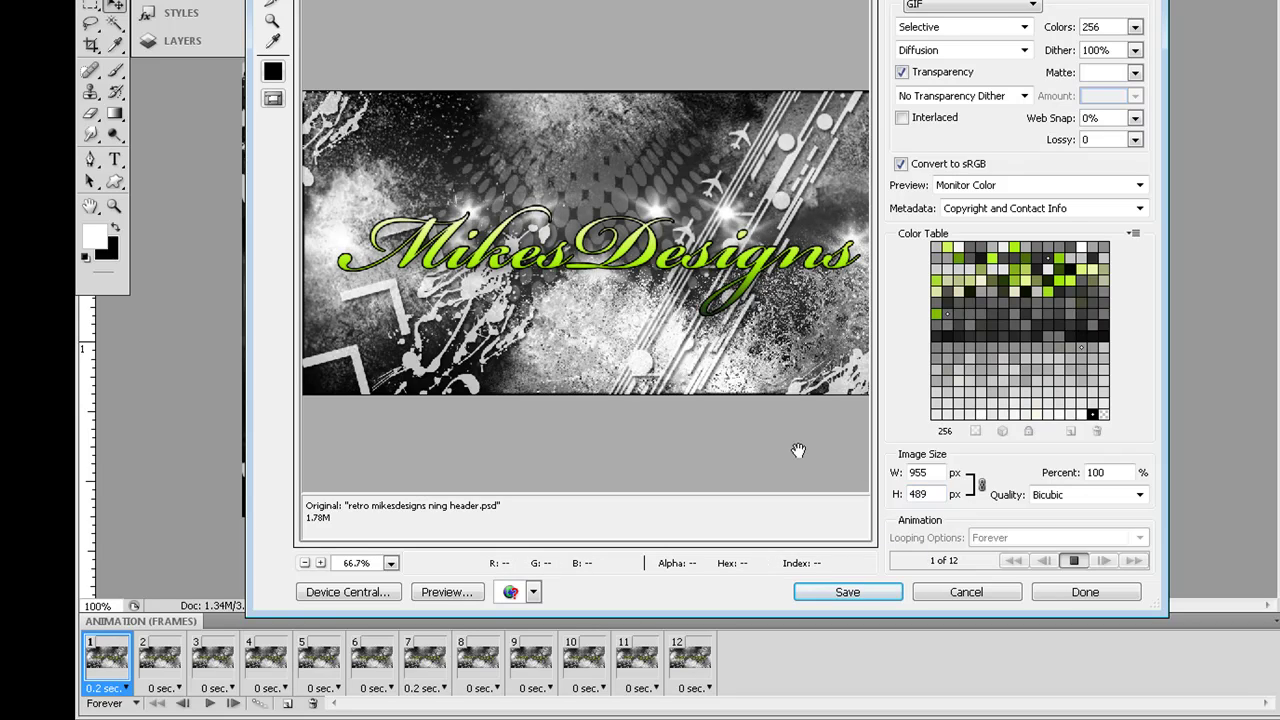
click(846, 592)
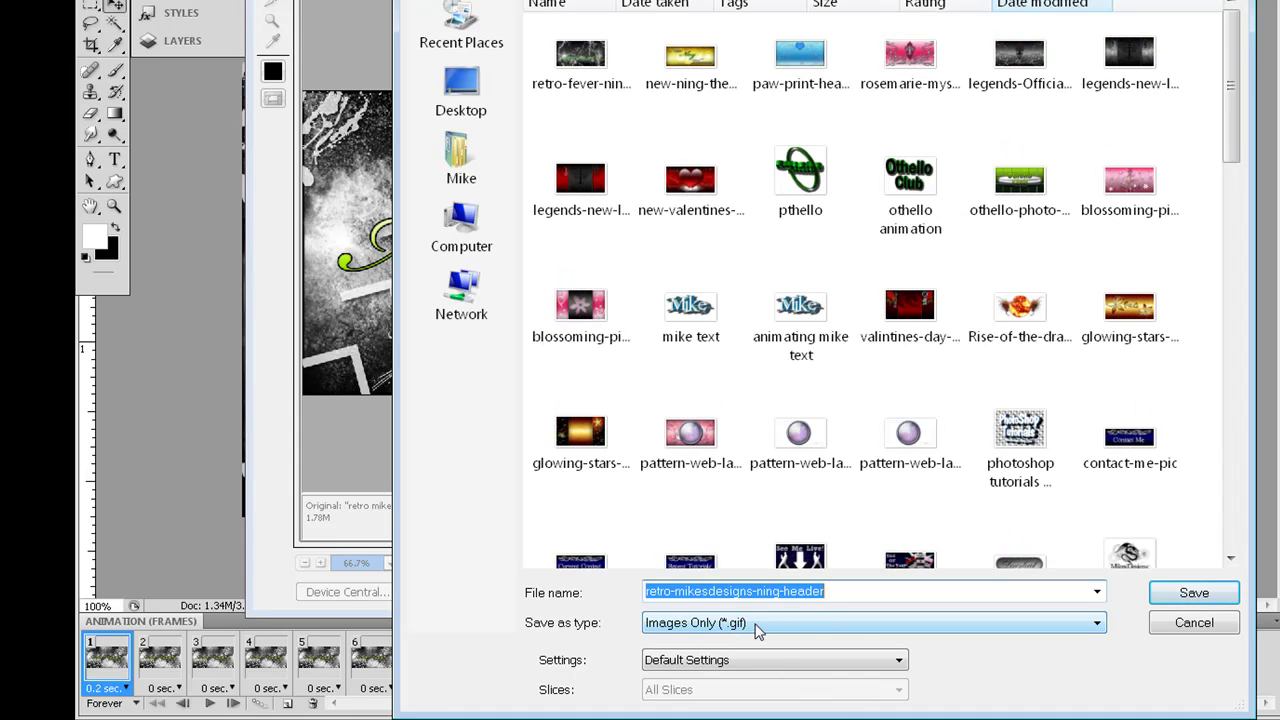
Save the GIF, then upload retro-mikesdesigns from the Pictures folder to Photobucket
click(1192, 592)
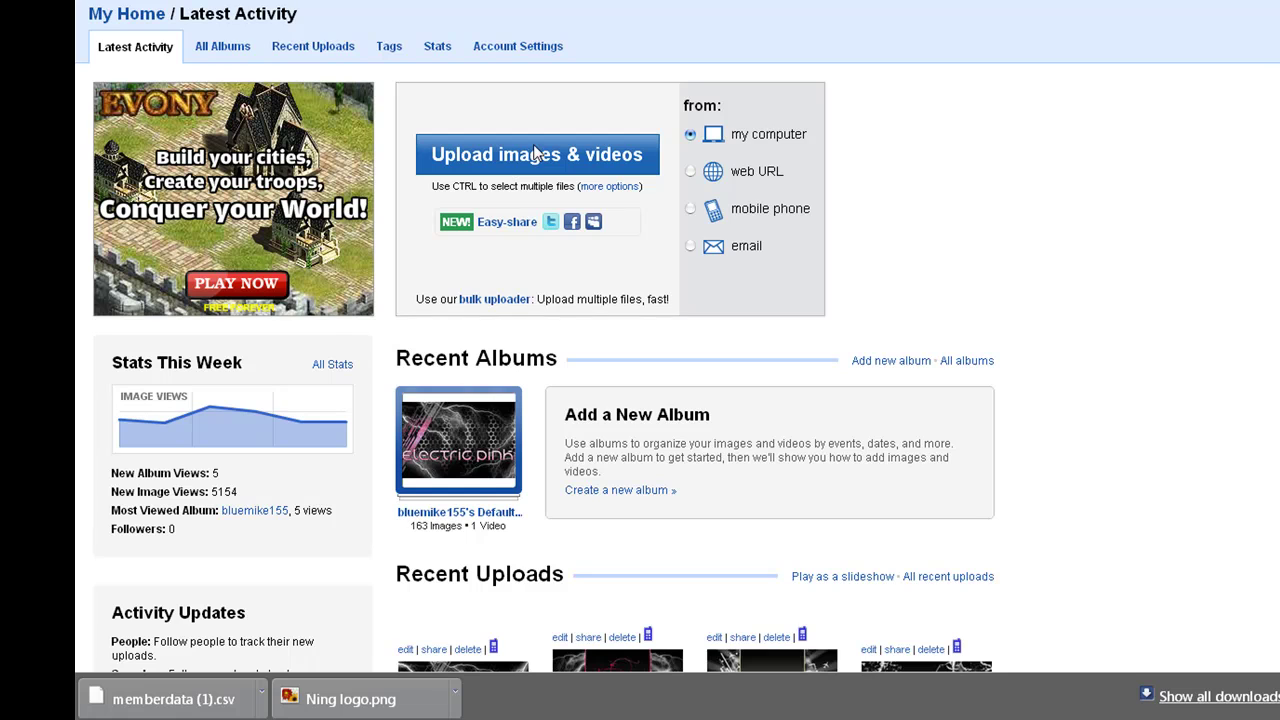
click(490, 160)
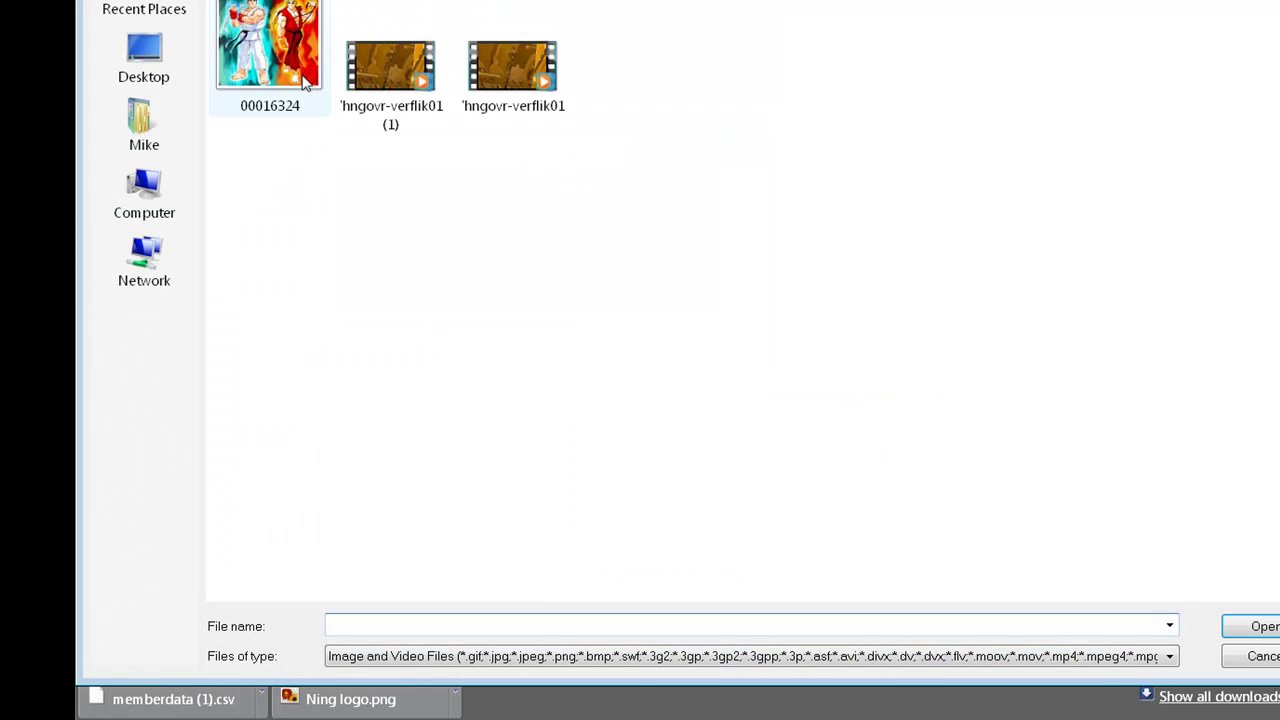
click(158, 140)
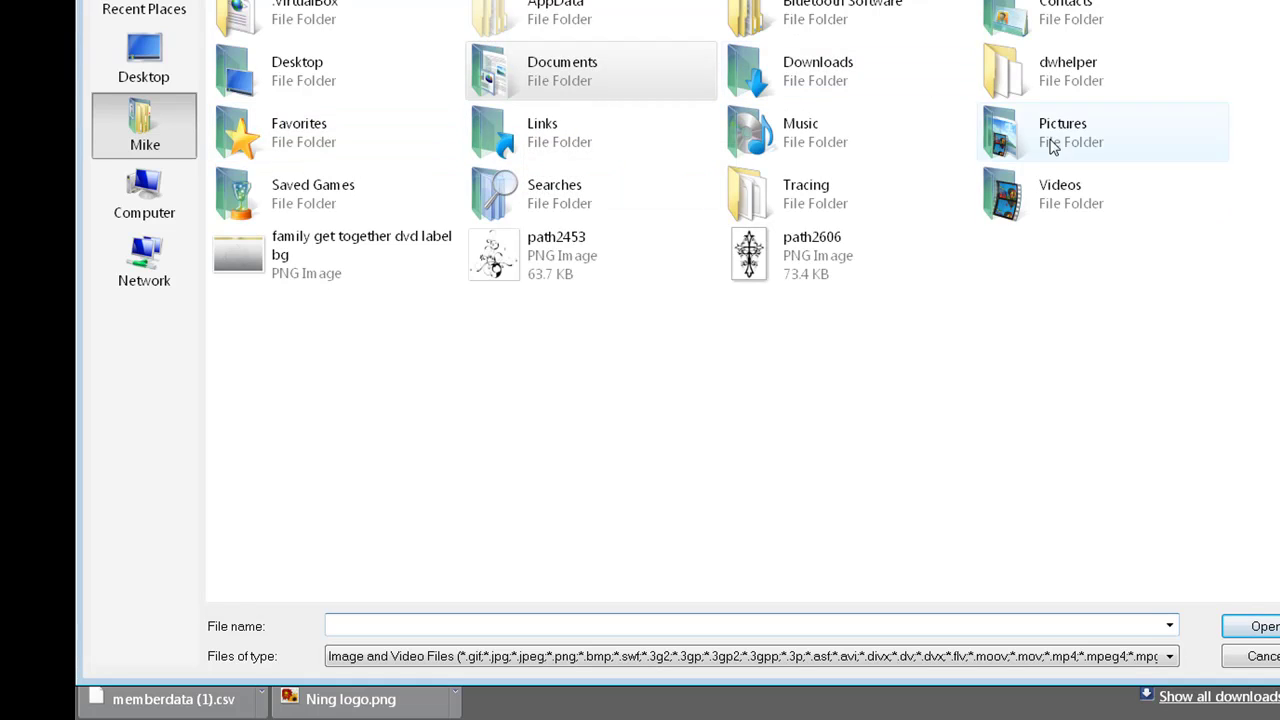
double_click(1144, 151)
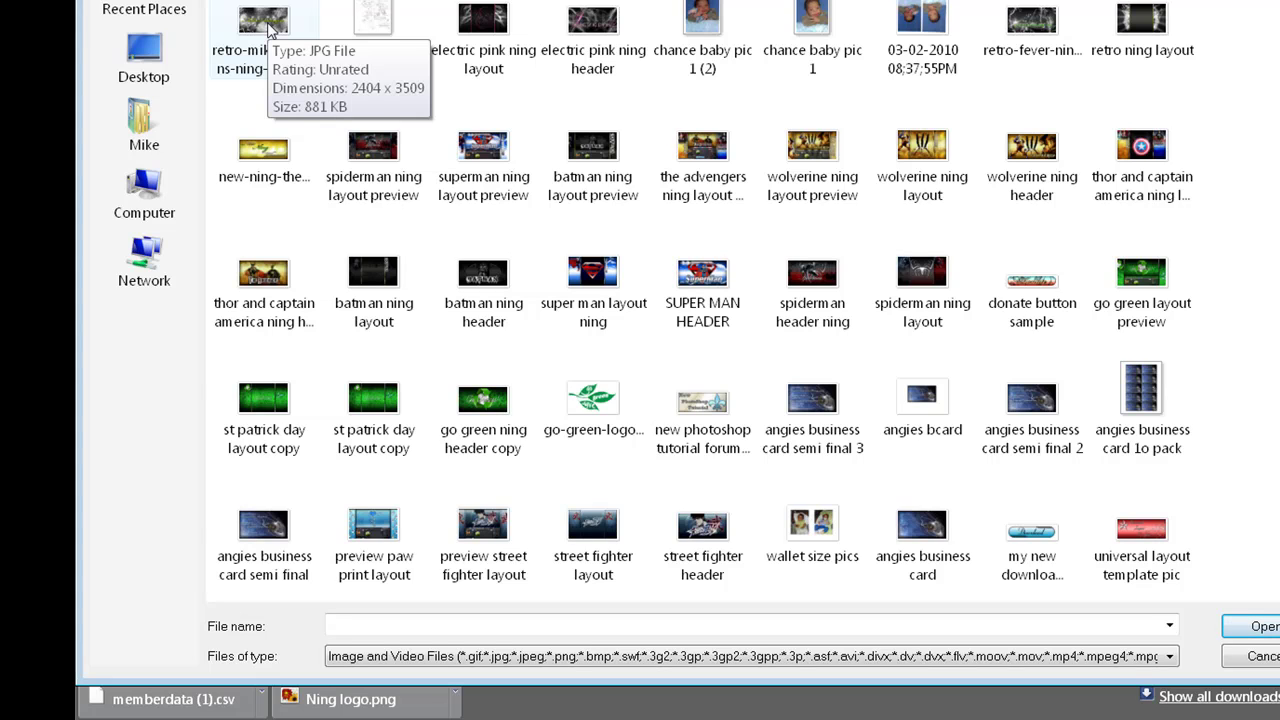
double_click(266, 28)
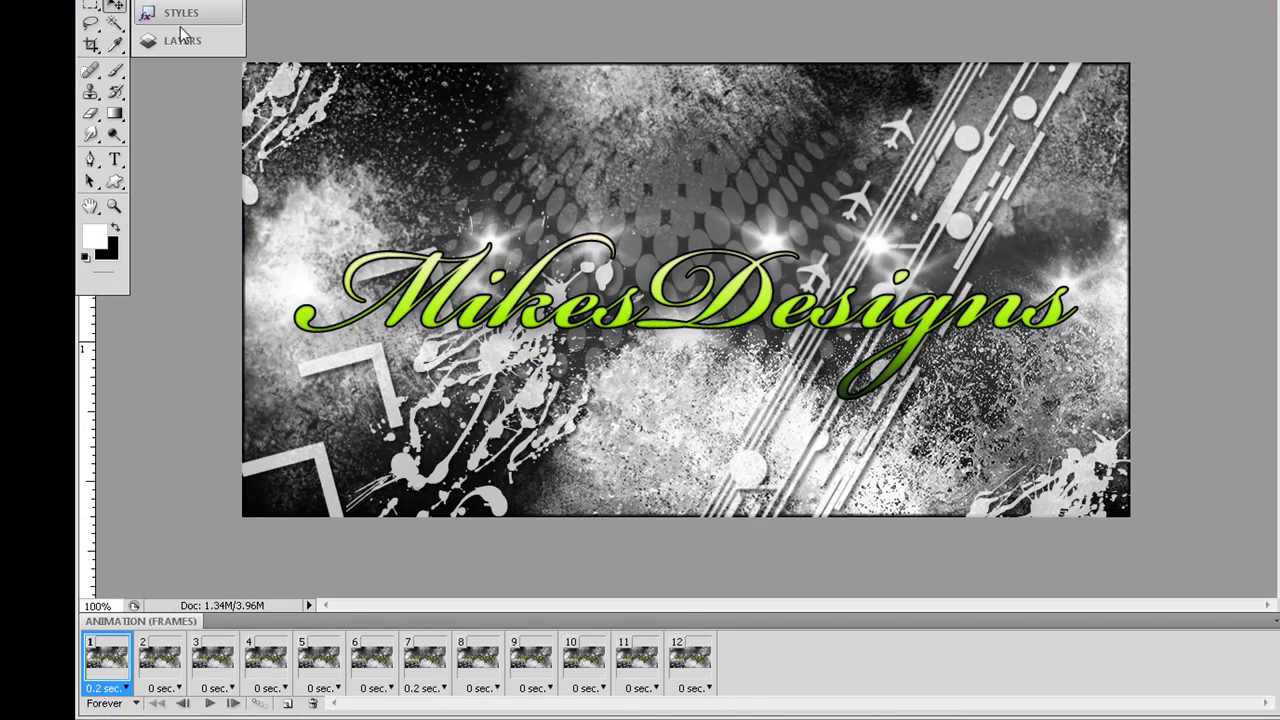
click(182, 38)
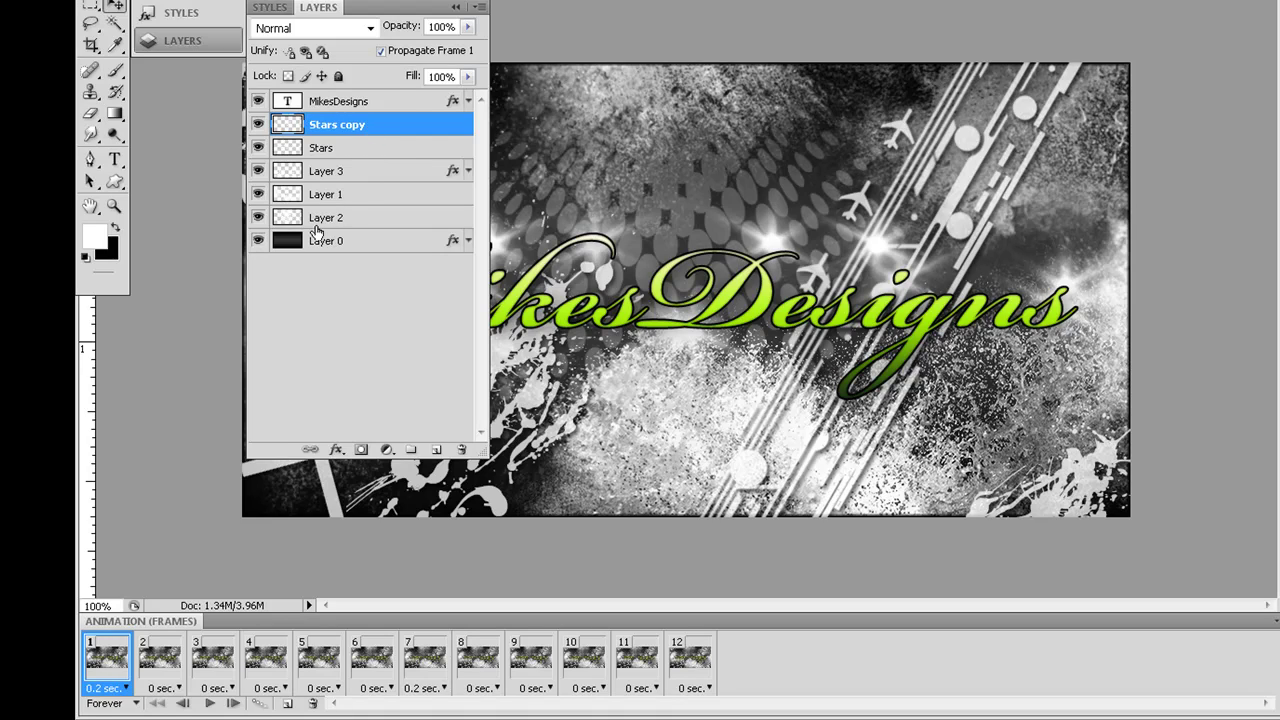
click(457, 8)
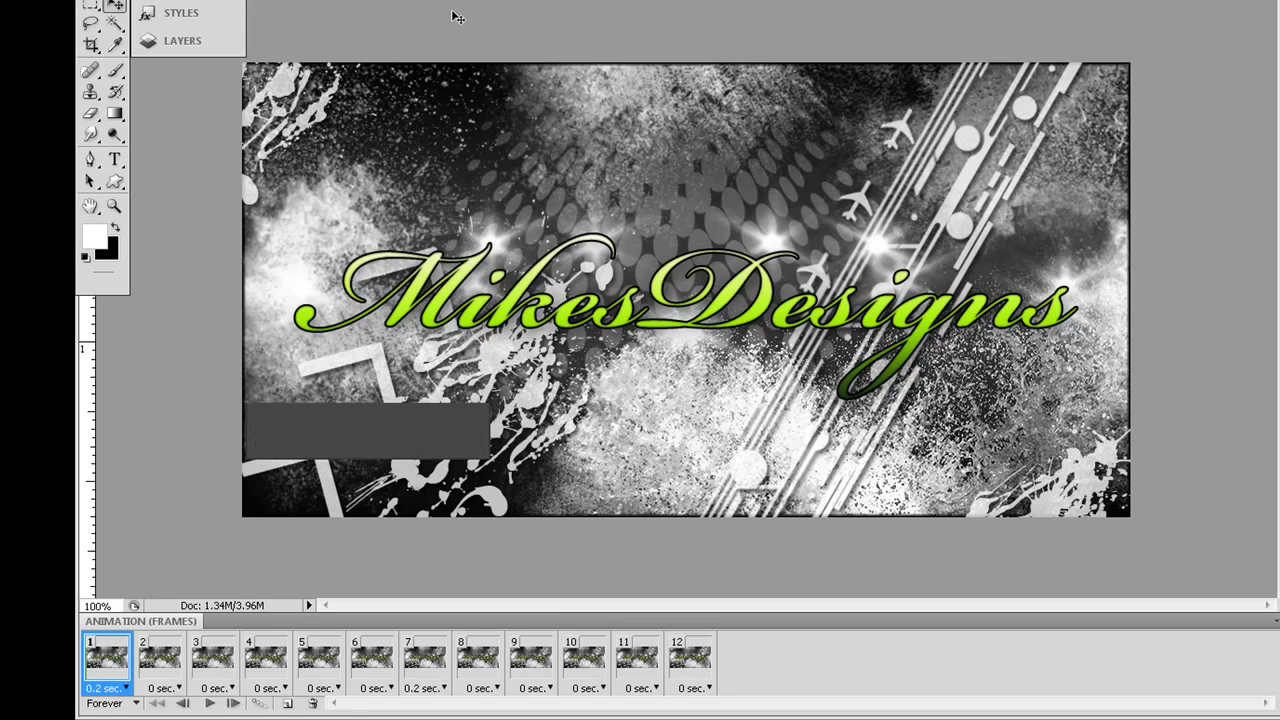
click(205, 43)
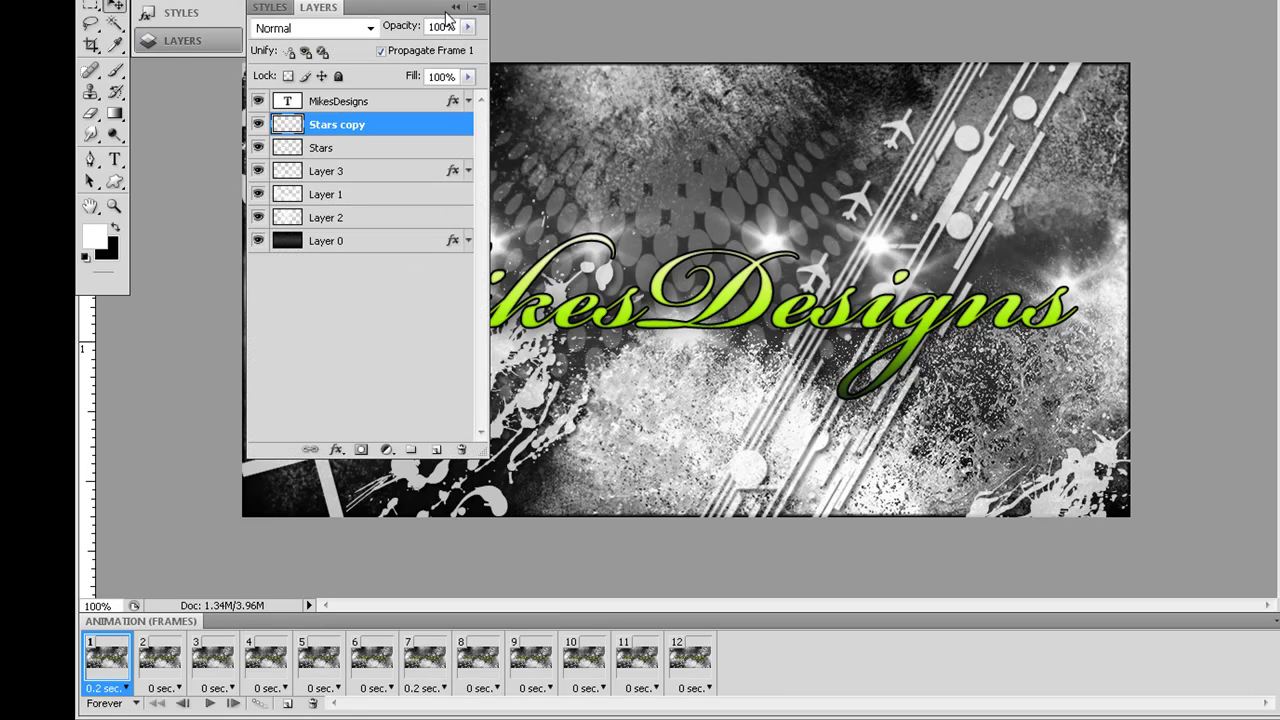
click(455, 7)
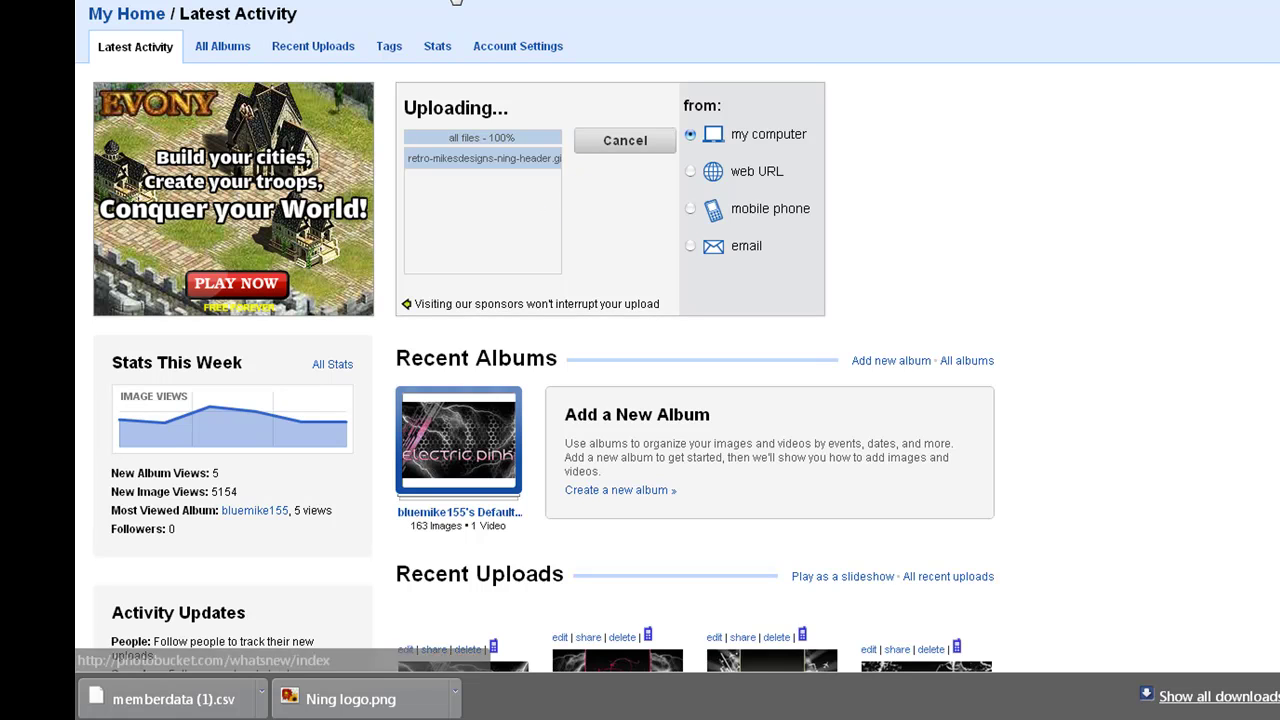
Switch to the Ning site and open the Ning customization group
key(ctrl+Tab)
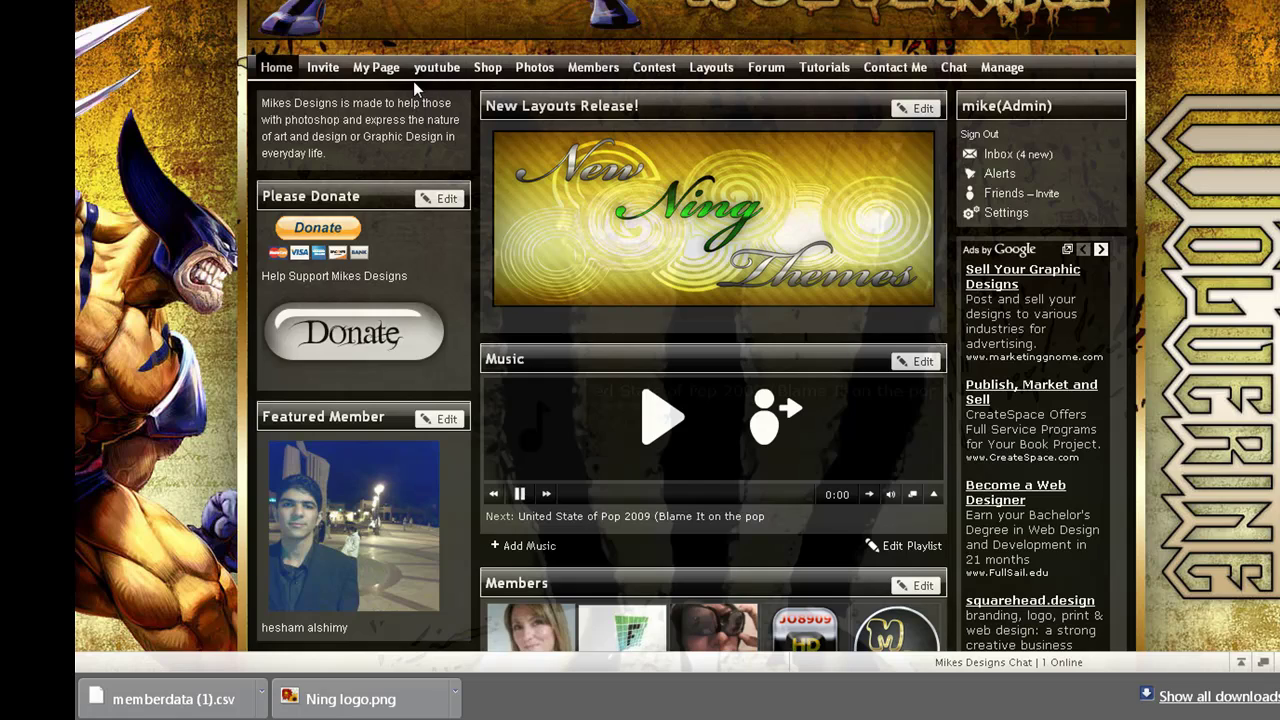
scroll(436, 89, down, 5)
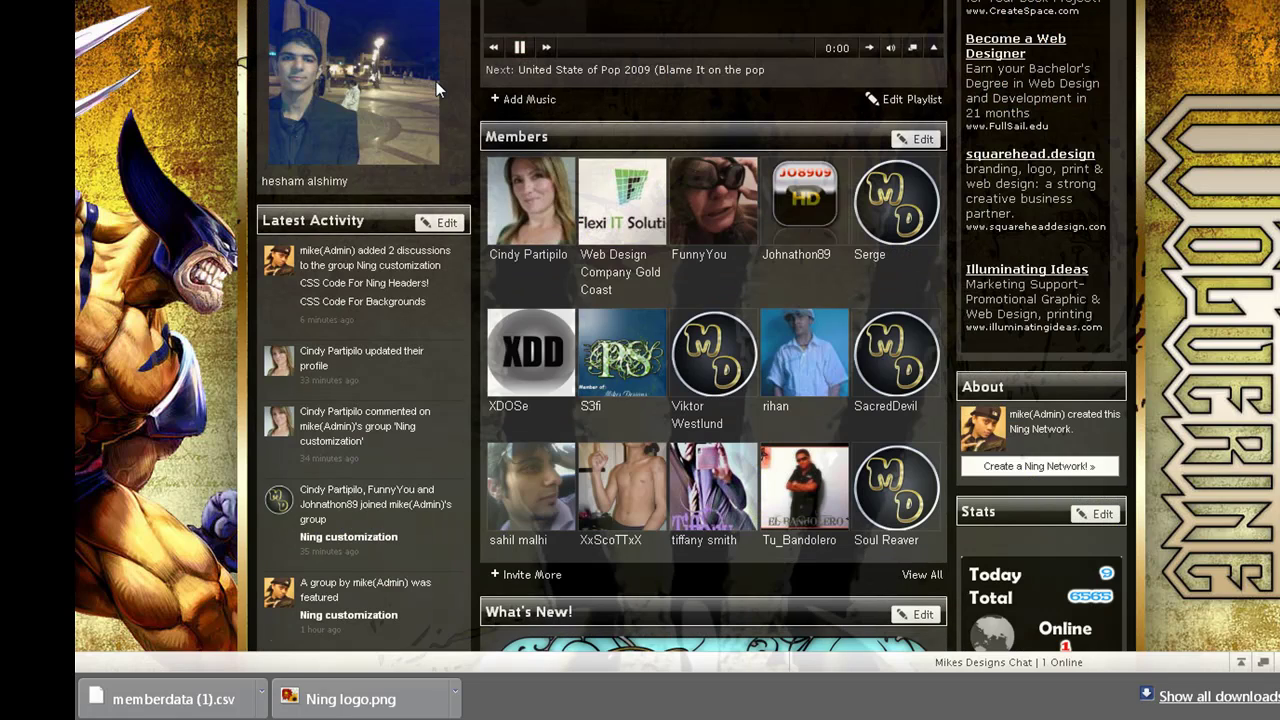
scroll(436, 89, down, 8)
scroll(436, 81, down, 4)
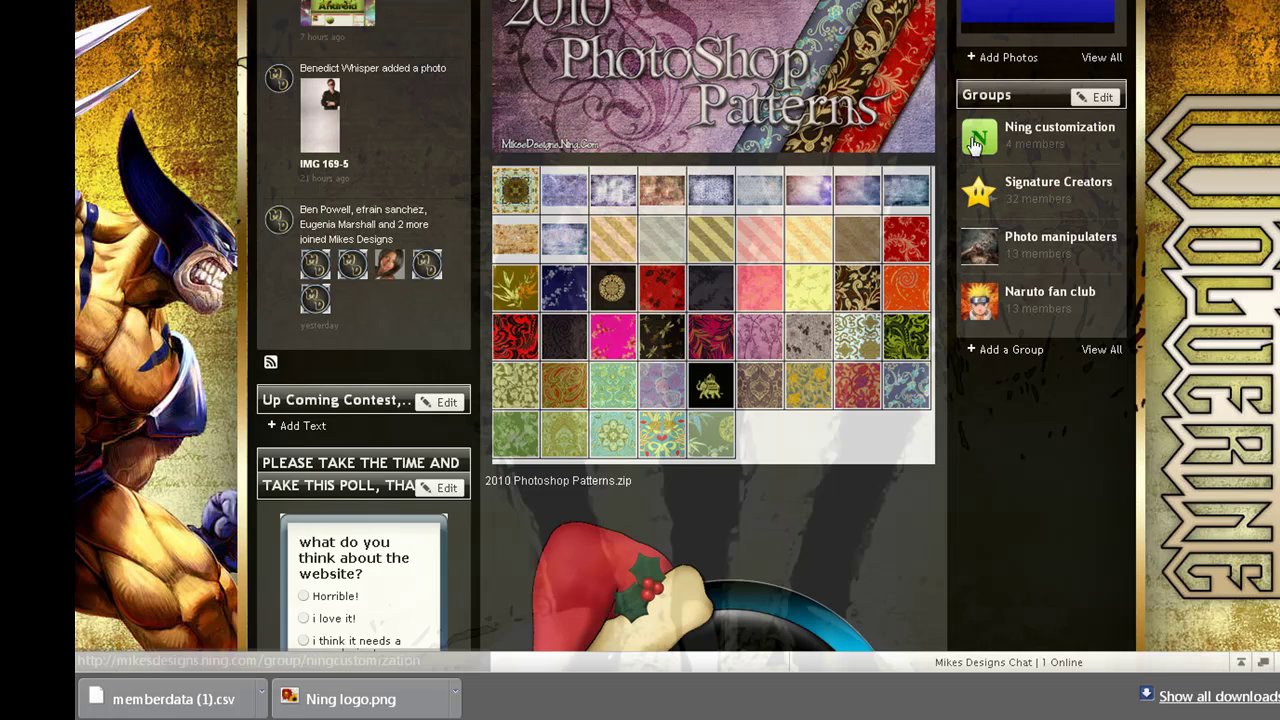
click(1049, 138)
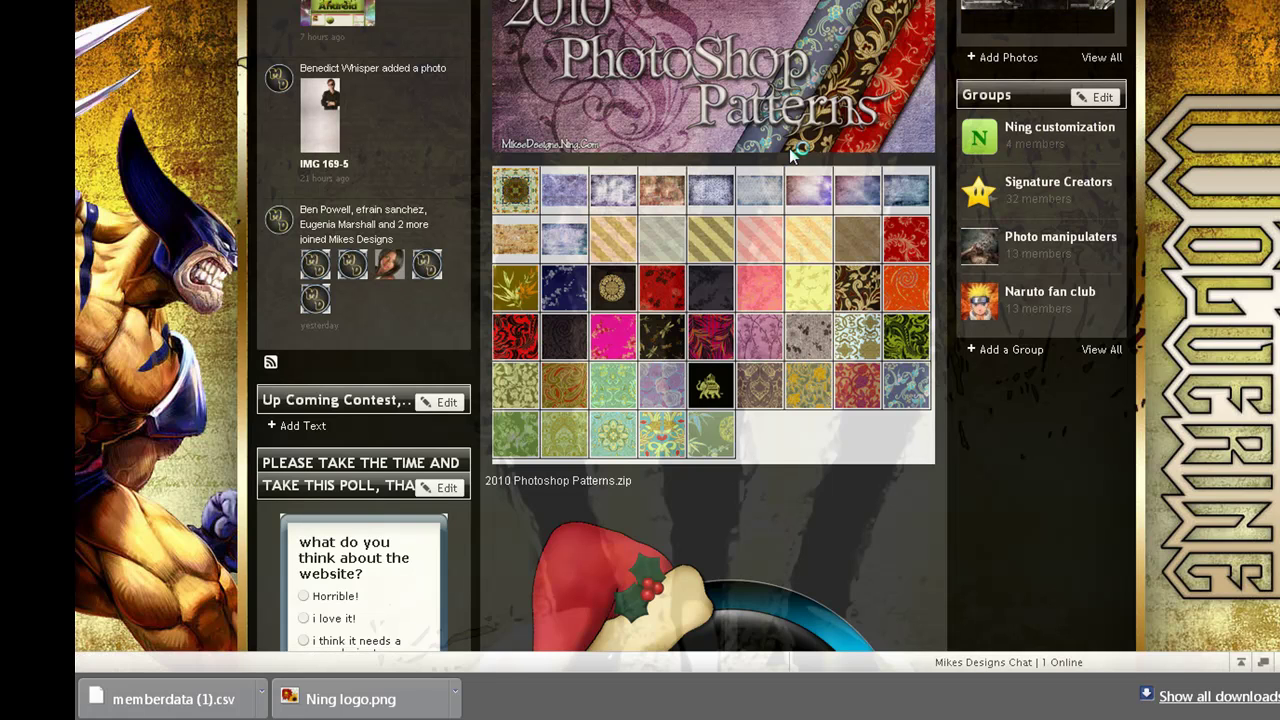
Scroll through the CSS Code For Ning Headers! post and select its header CSS
scroll(795, 150, down, 8)
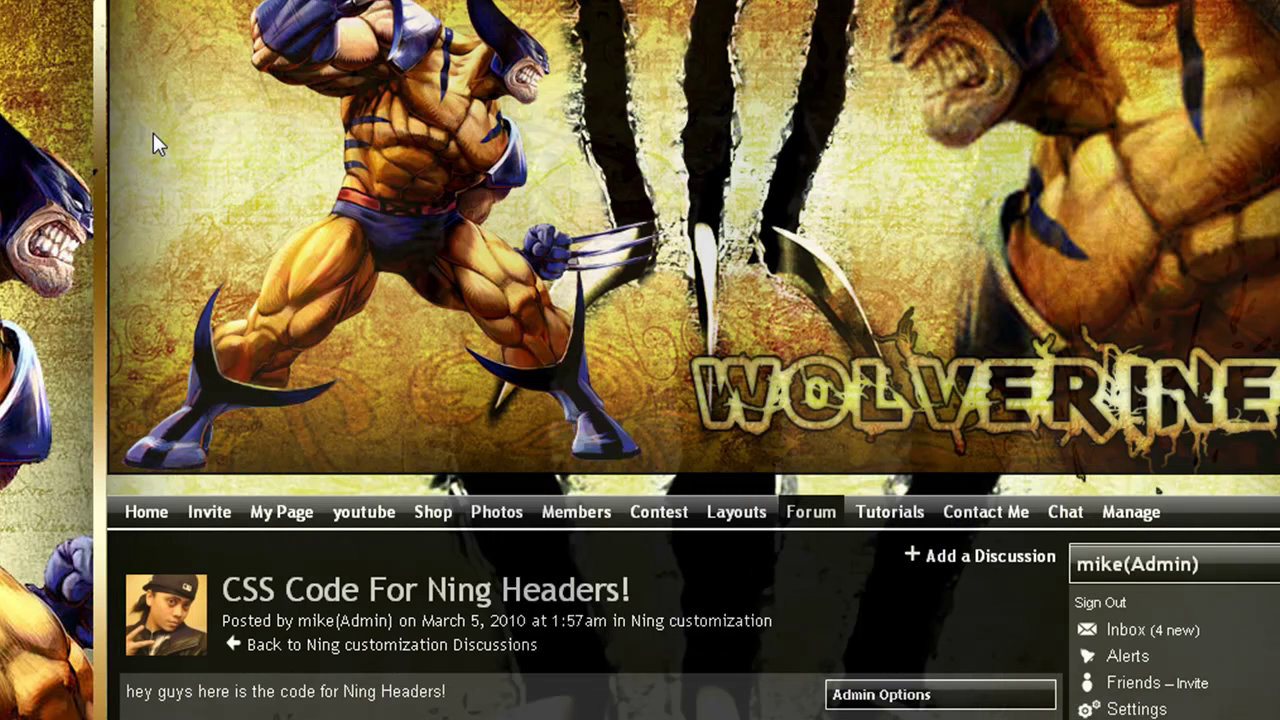
scroll(155, 143, down, 10)
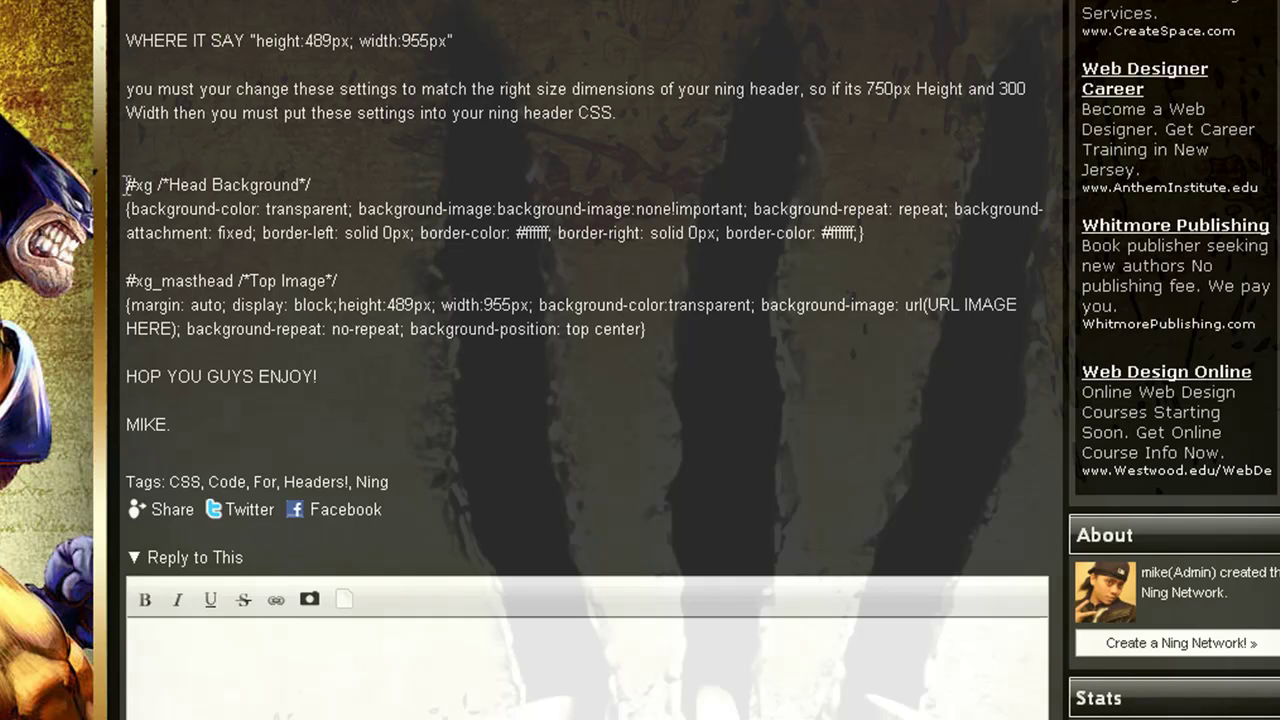
drag(126, 185, 657, 330)
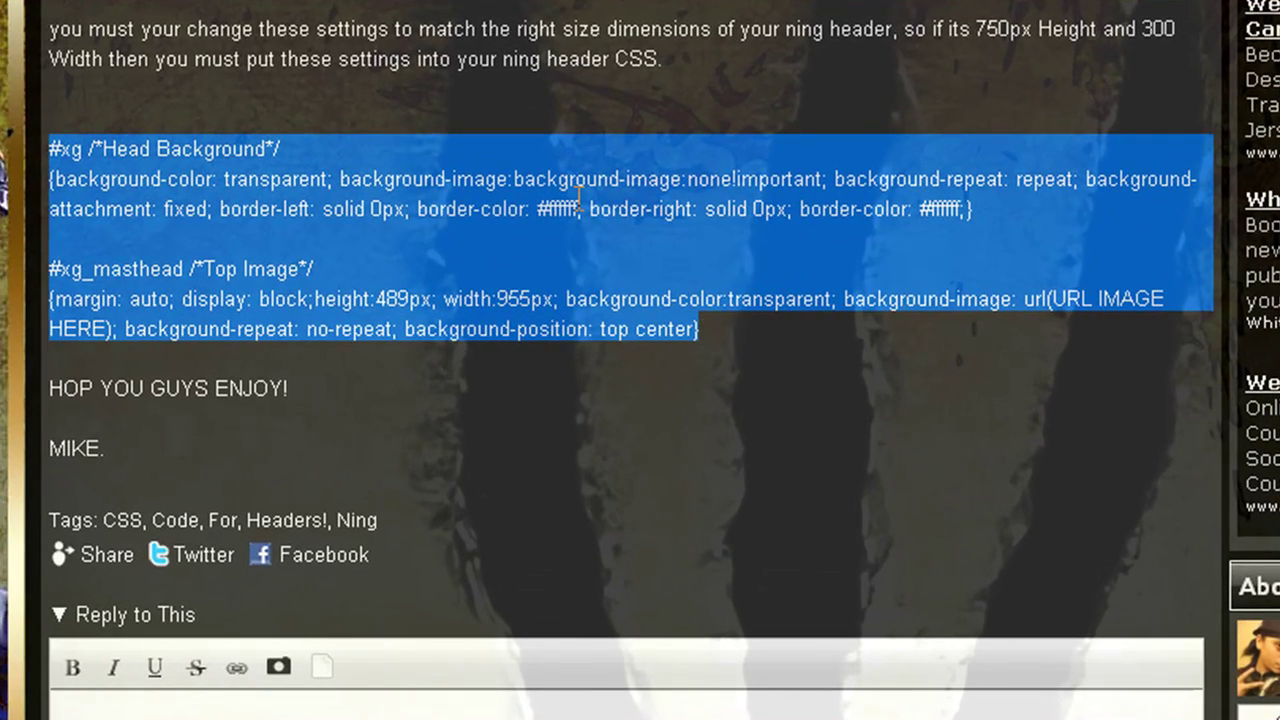
click(578, 196)
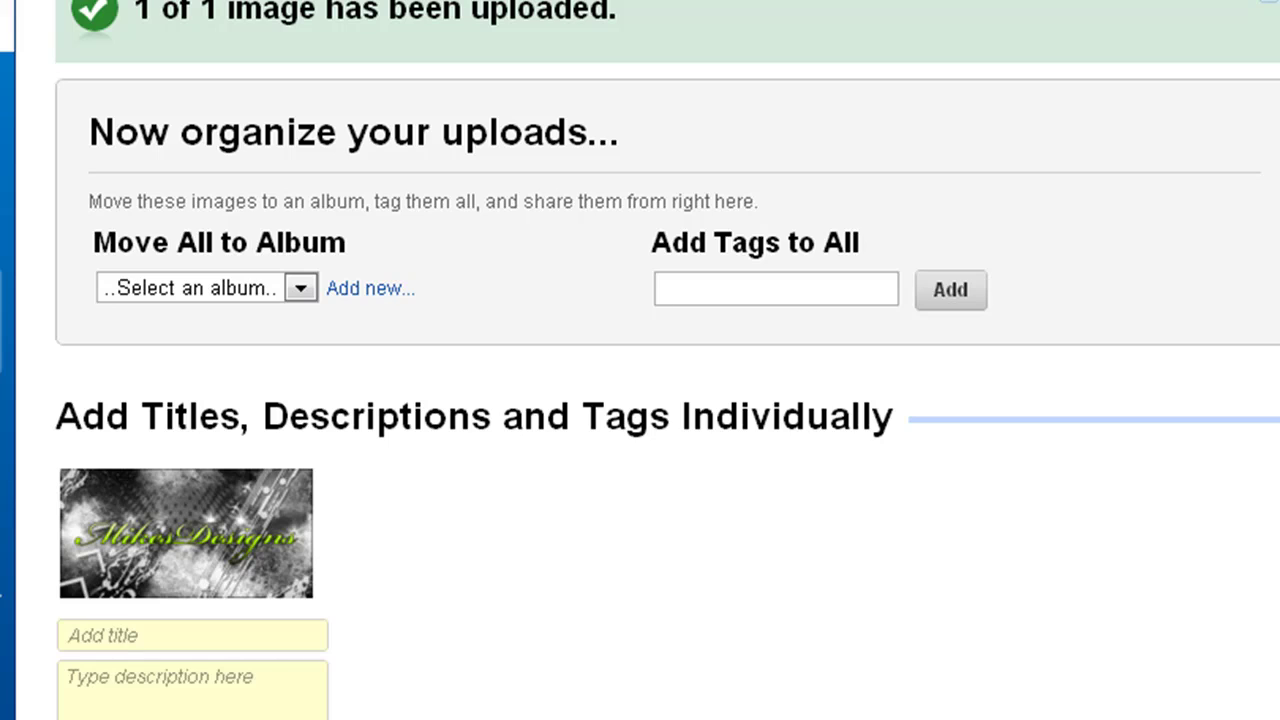
Select the Direct Link URL of the uploaded MikesDesigns header on Photobucket's share page
scroll(210, 455, down, 4)
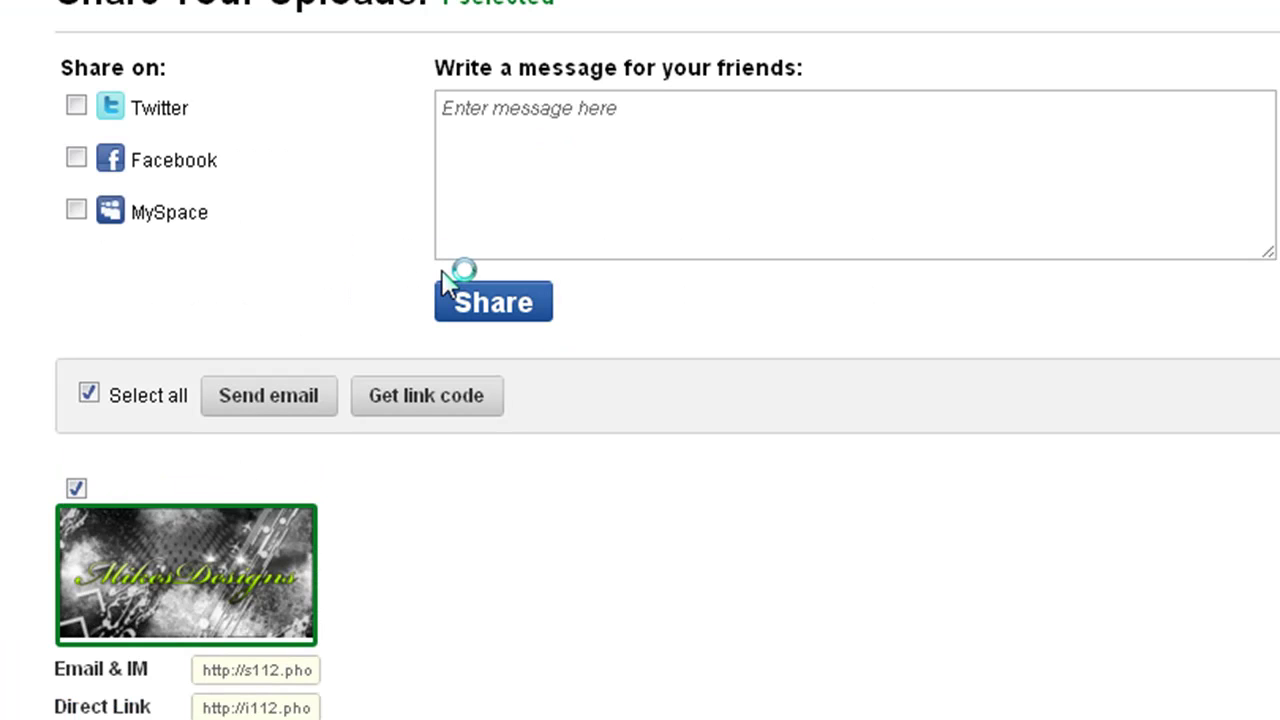
scroll(447, 283, down, 1)
scroll(447, 283, down, 5)
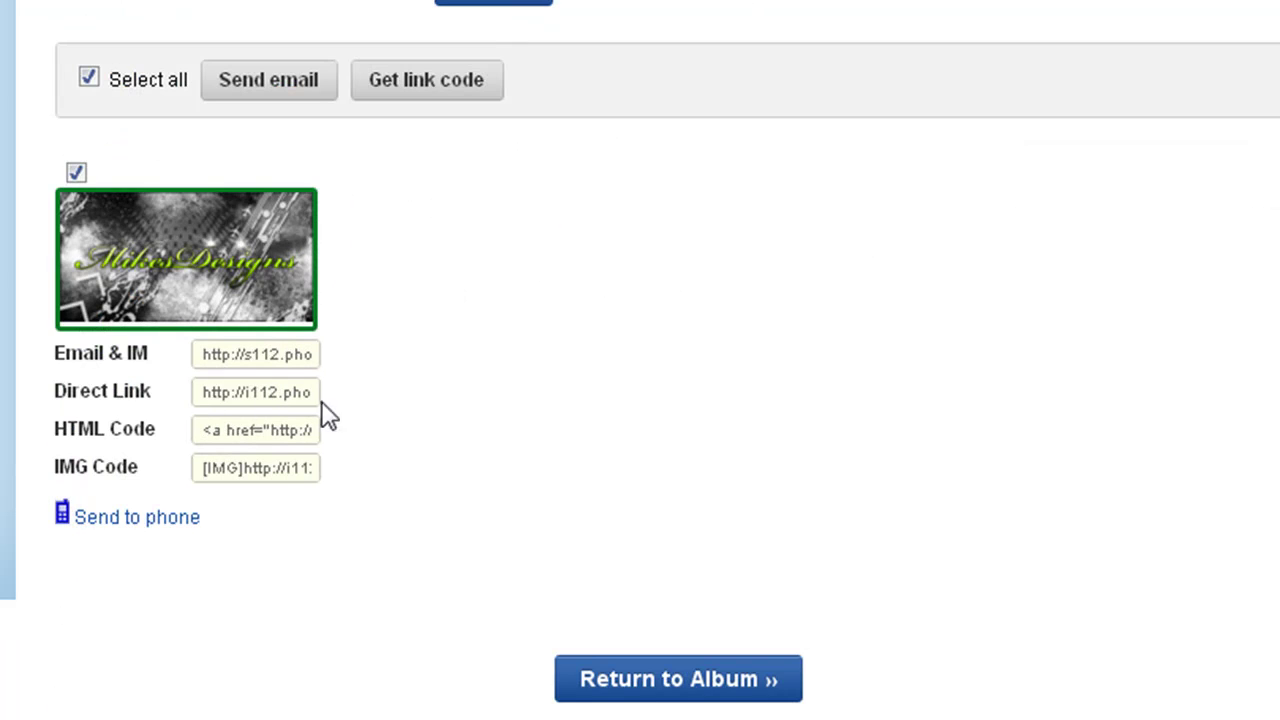
click(220, 398)
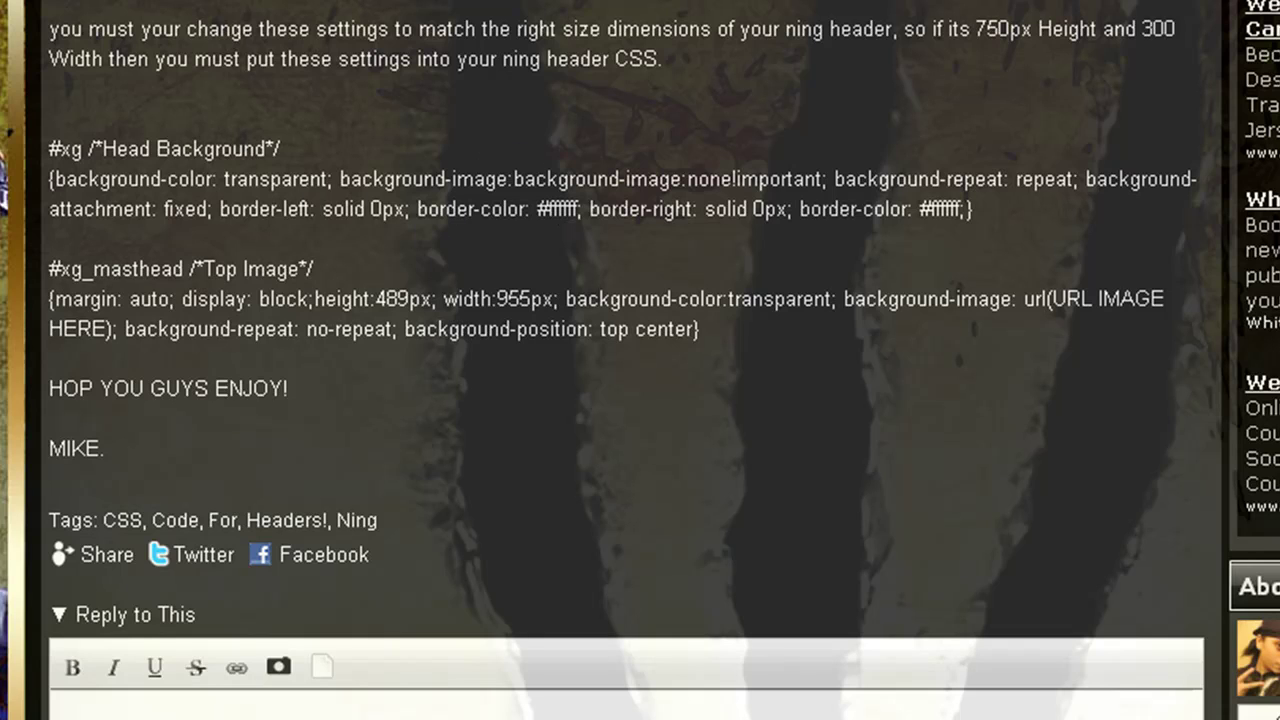
In a new tab, go to the Ning network's Manage > Appearance page and open the Advanced CSS editor
key(ctrl+t)
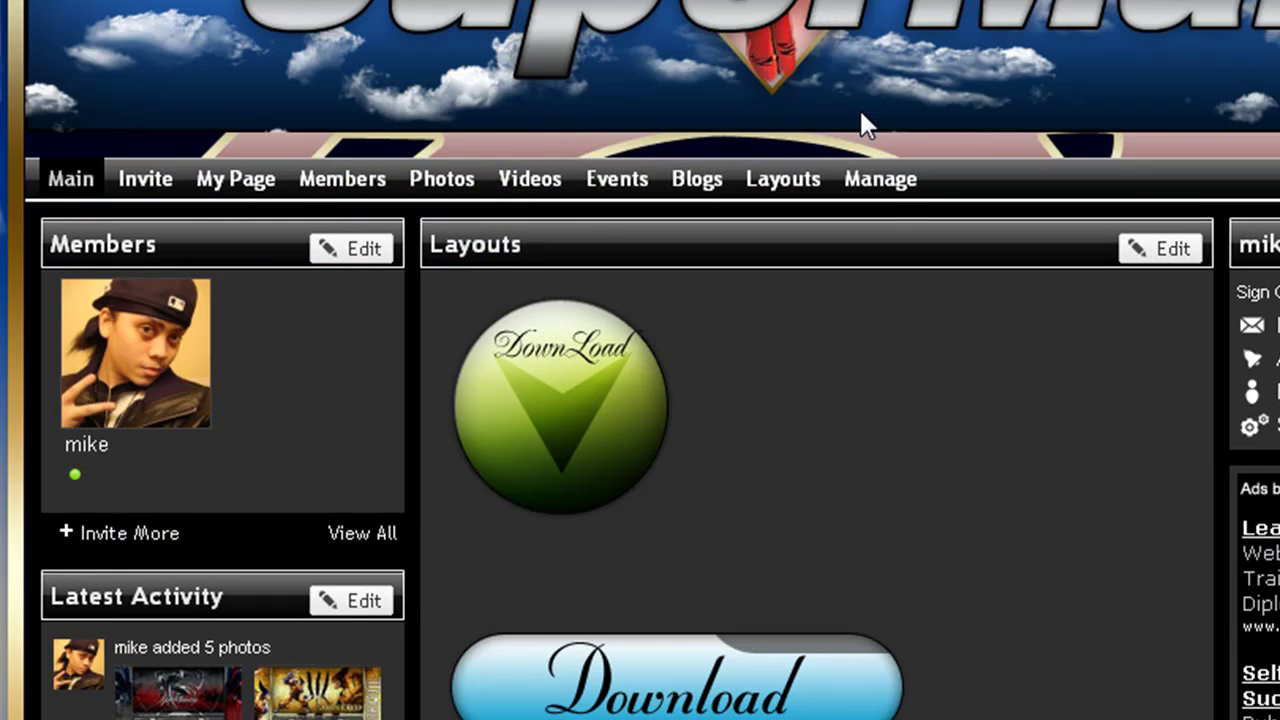
click(884, 186)
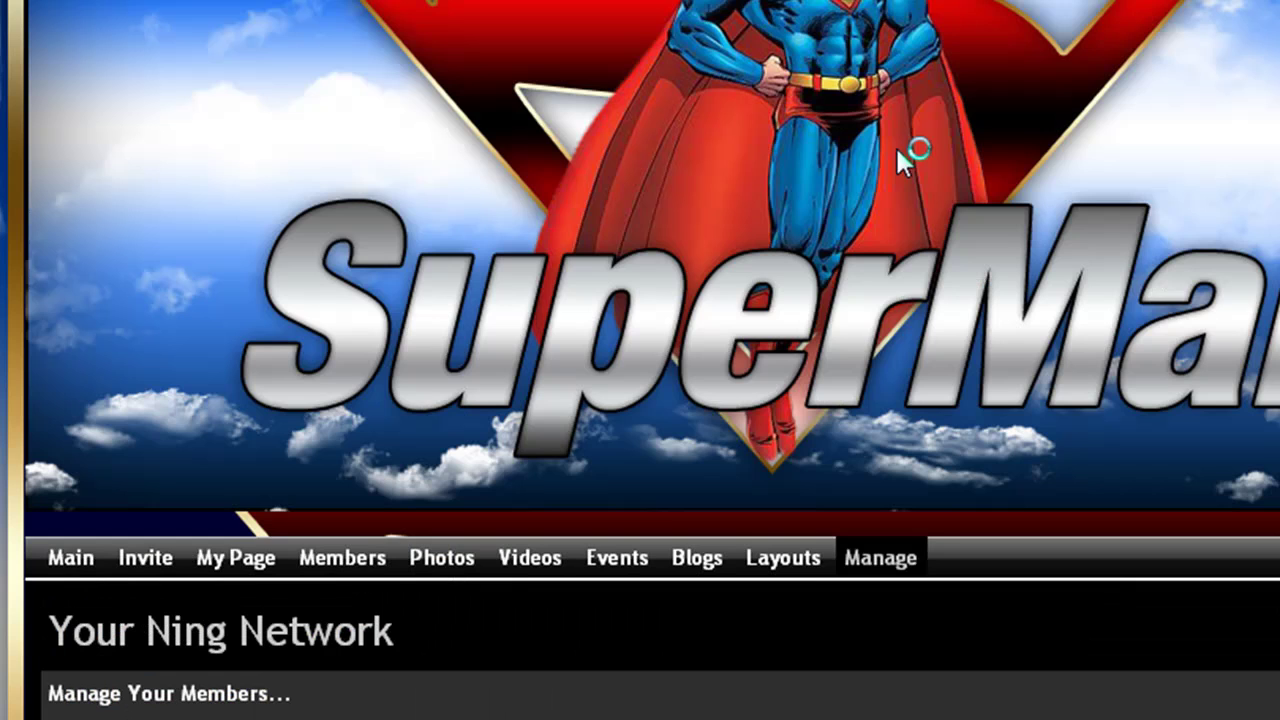
scroll(773, 282, down, 5)
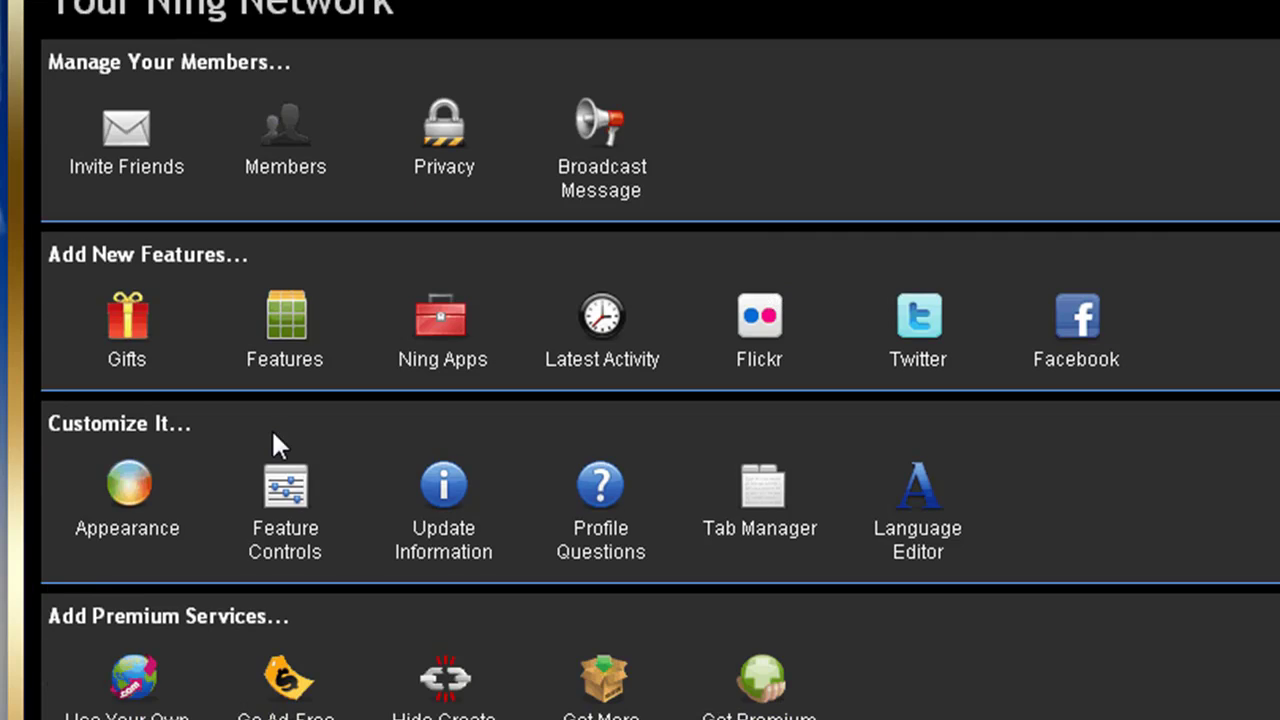
click(139, 492)
scroll(140, 495, down, 5)
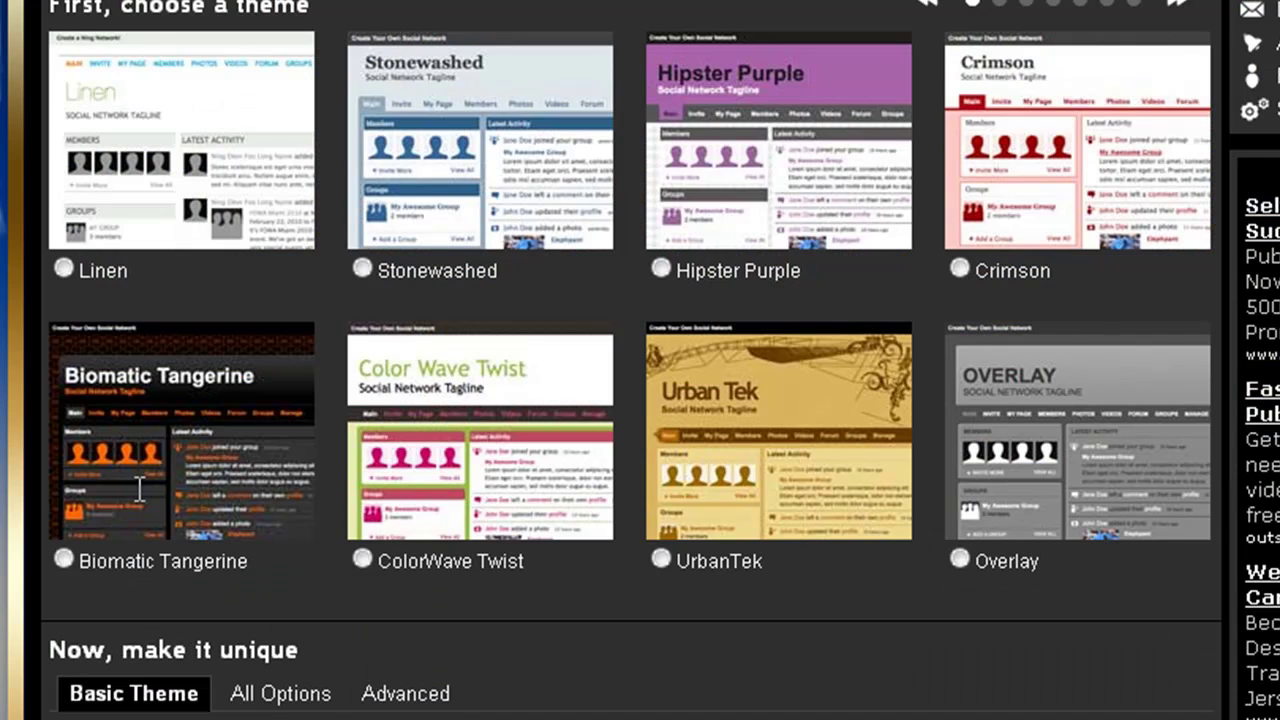
scroll(180, 430, down, 5)
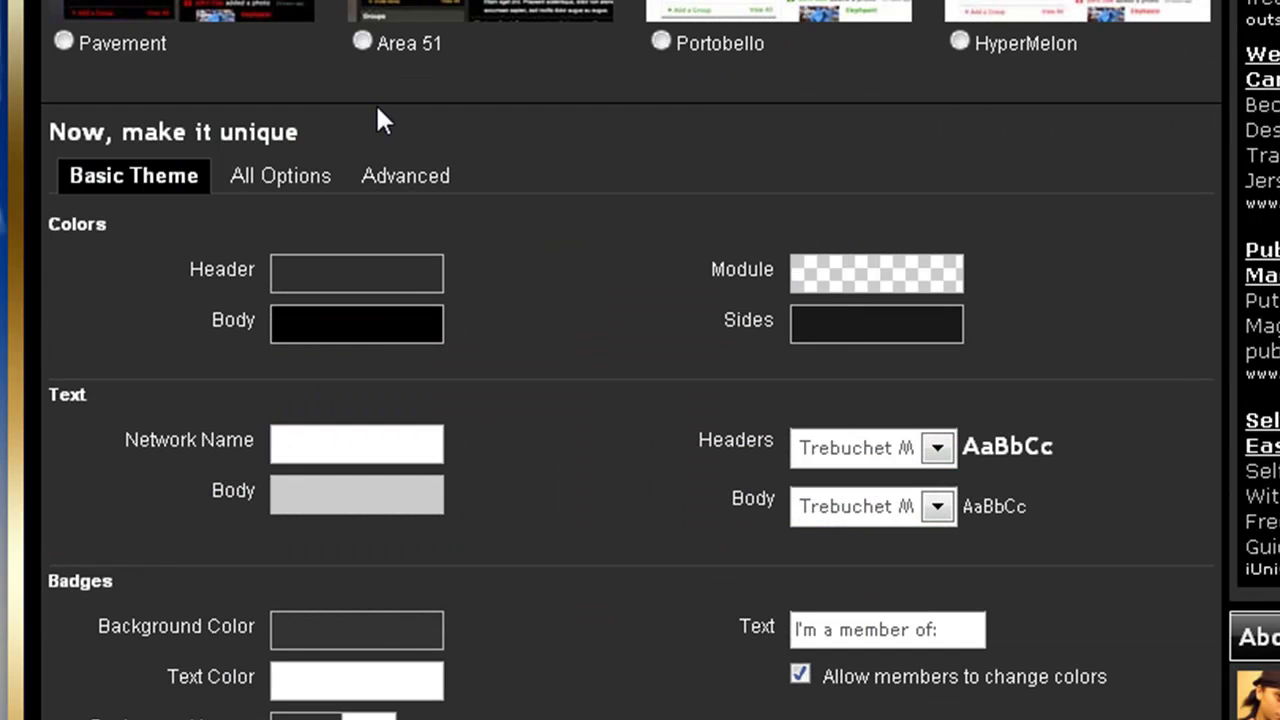
click(433, 182)
scroll(428, 175, down, 2)
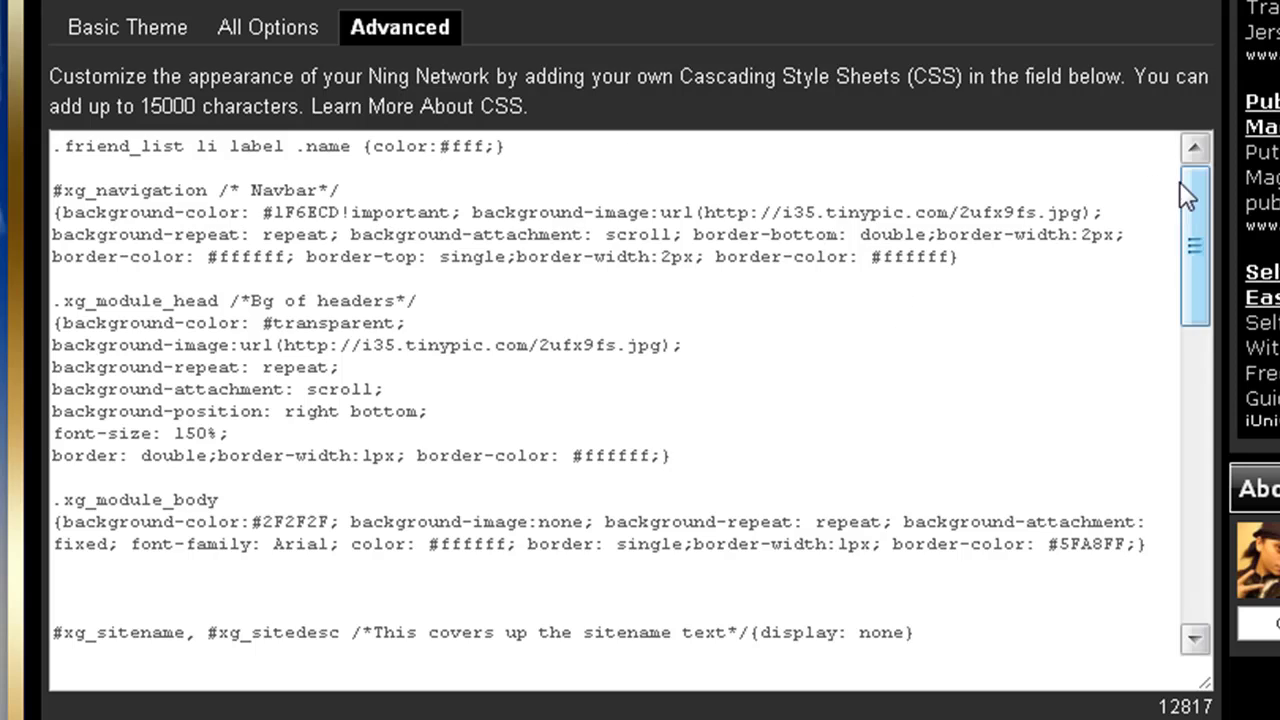
Replace the #xg_masthead background image URL in the custom CSS with the Photobucket GIF link
drag(1182, 190, 1183, 527)
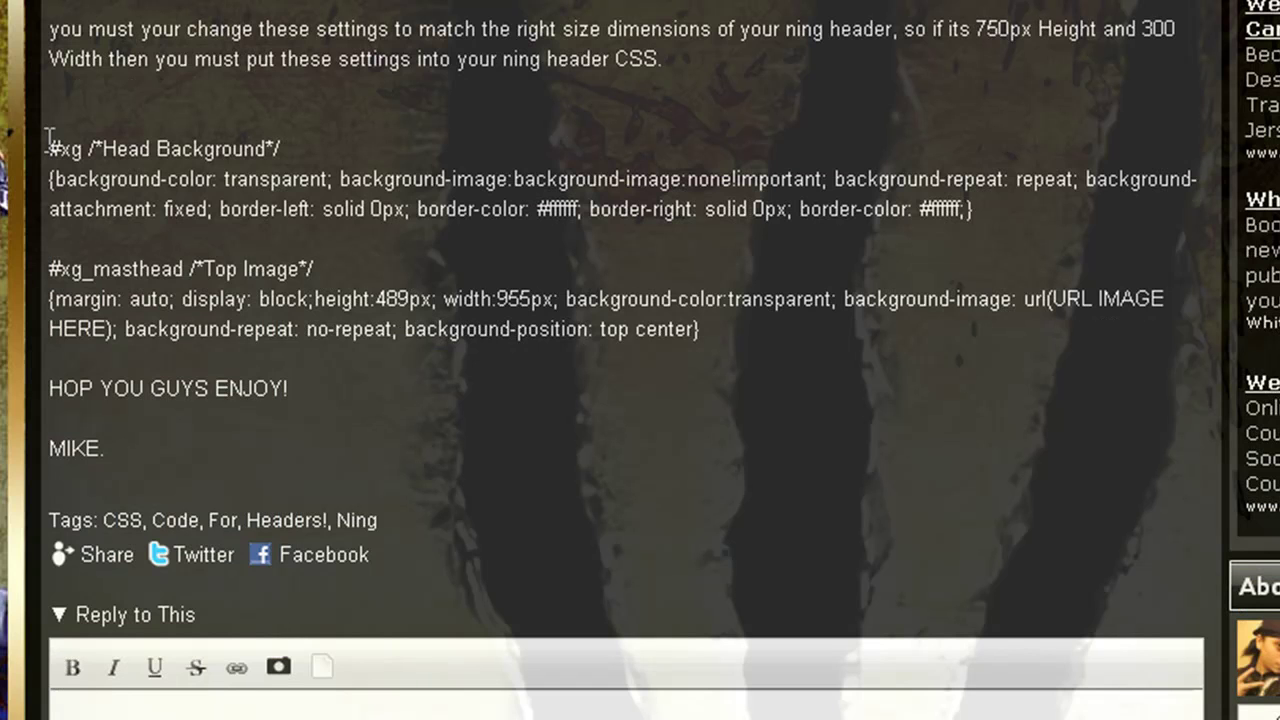
drag(48, 140, 735, 332)
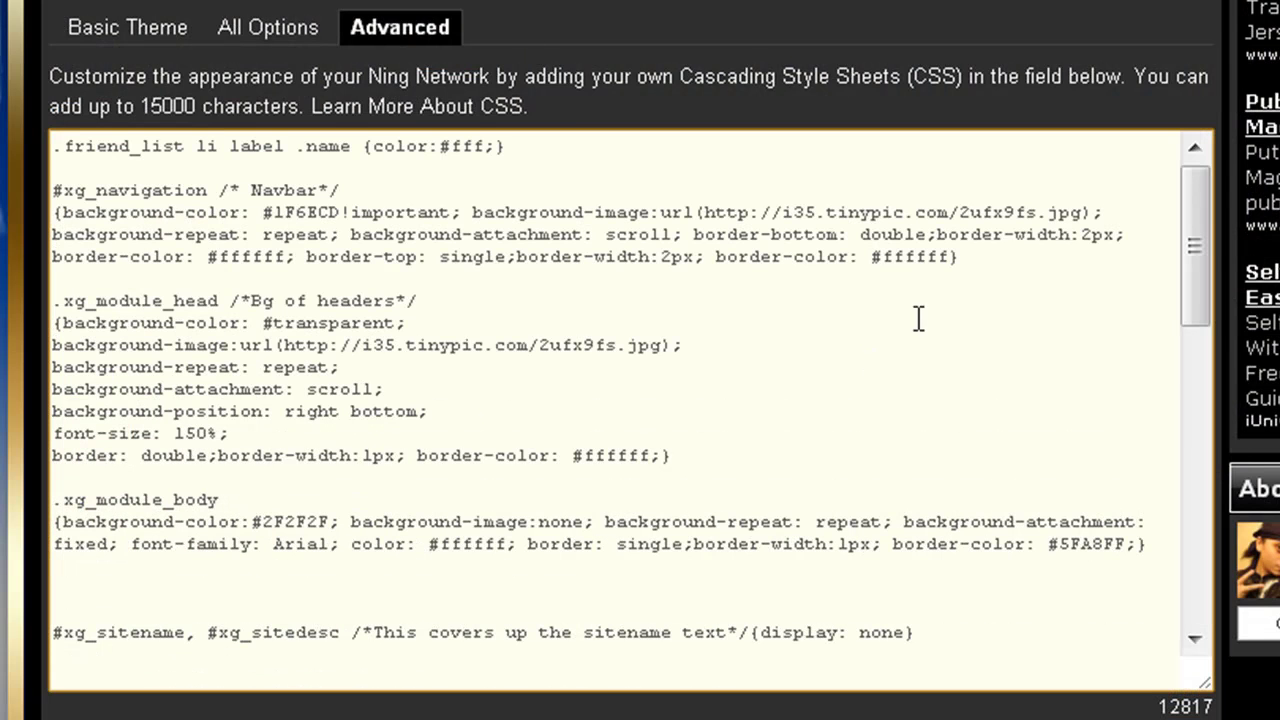
drag(1198, 238, 1198, 533)
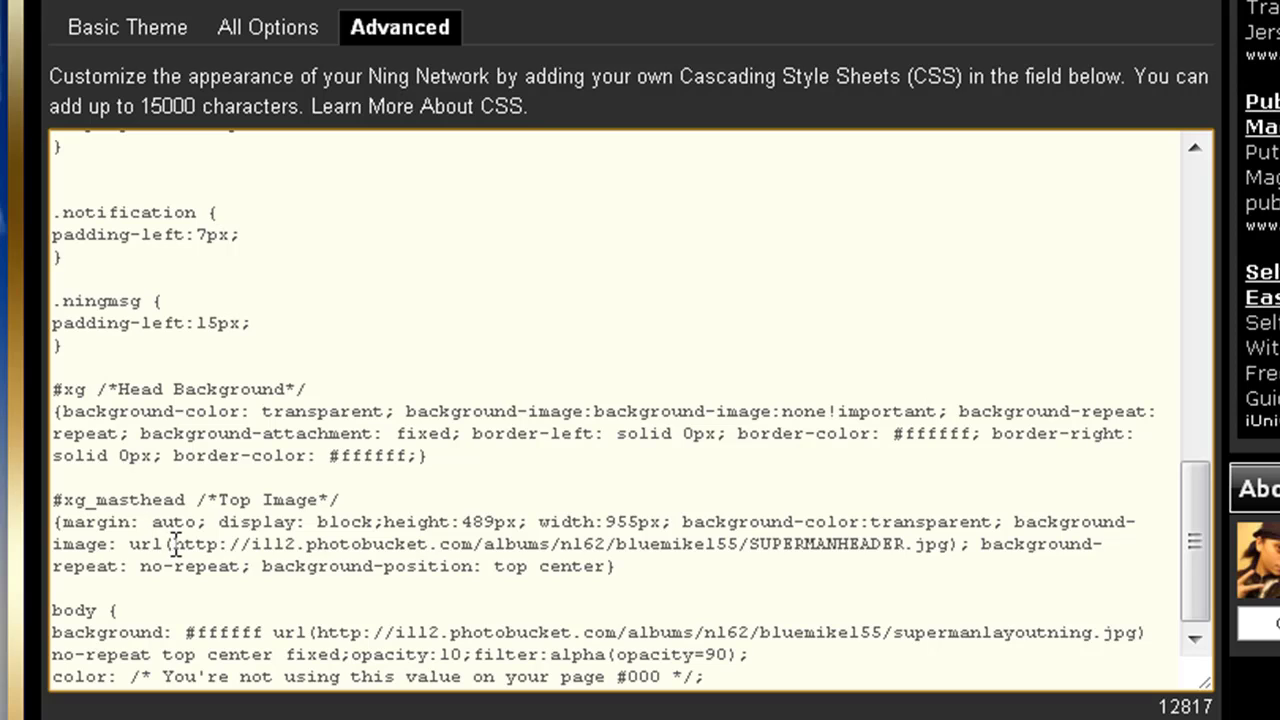
drag(174, 544, 943, 553)
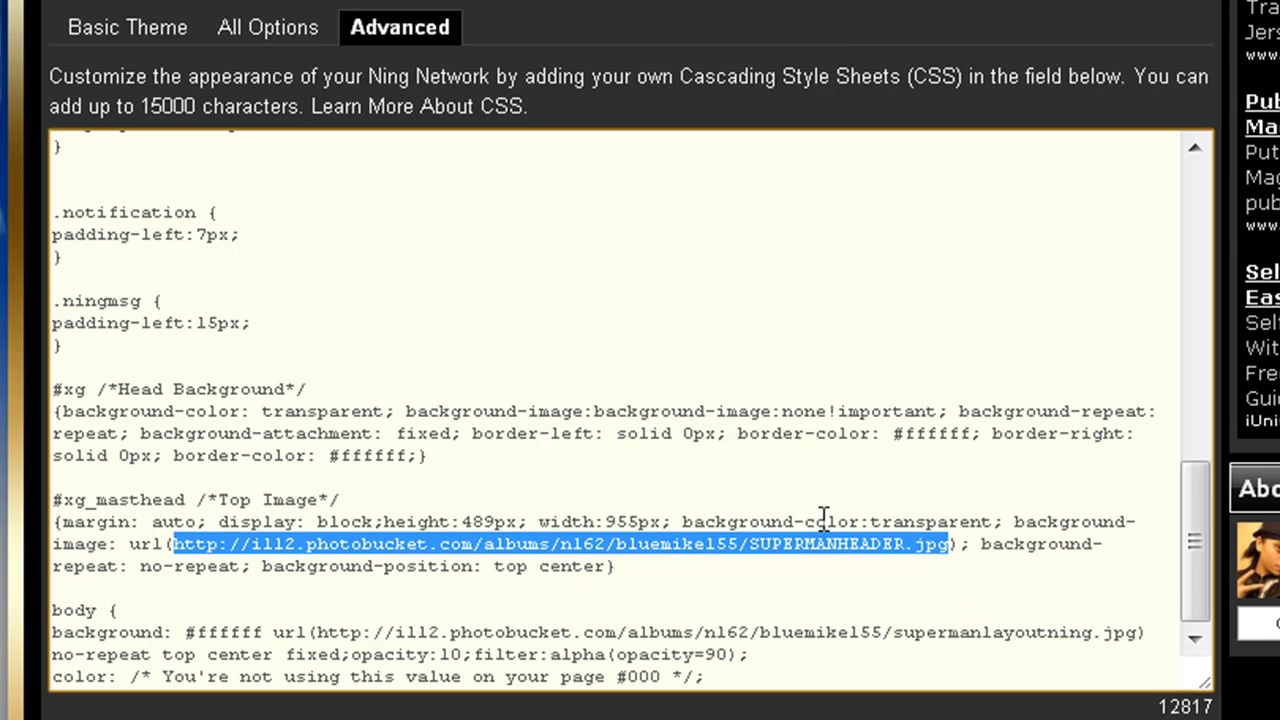
text(http://ill2.photobucket.com/albums/nl62/bluemikel55/retro-mikesdesigns-ning-header.gif)
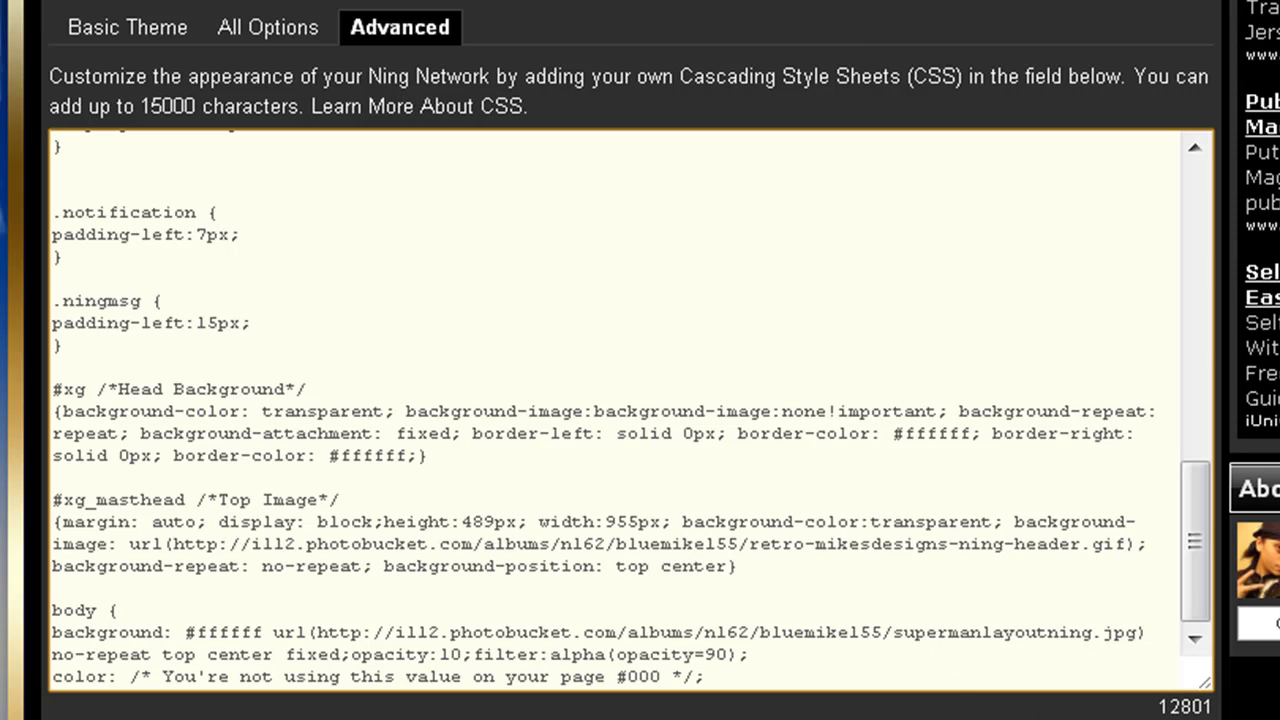
key(Tab)
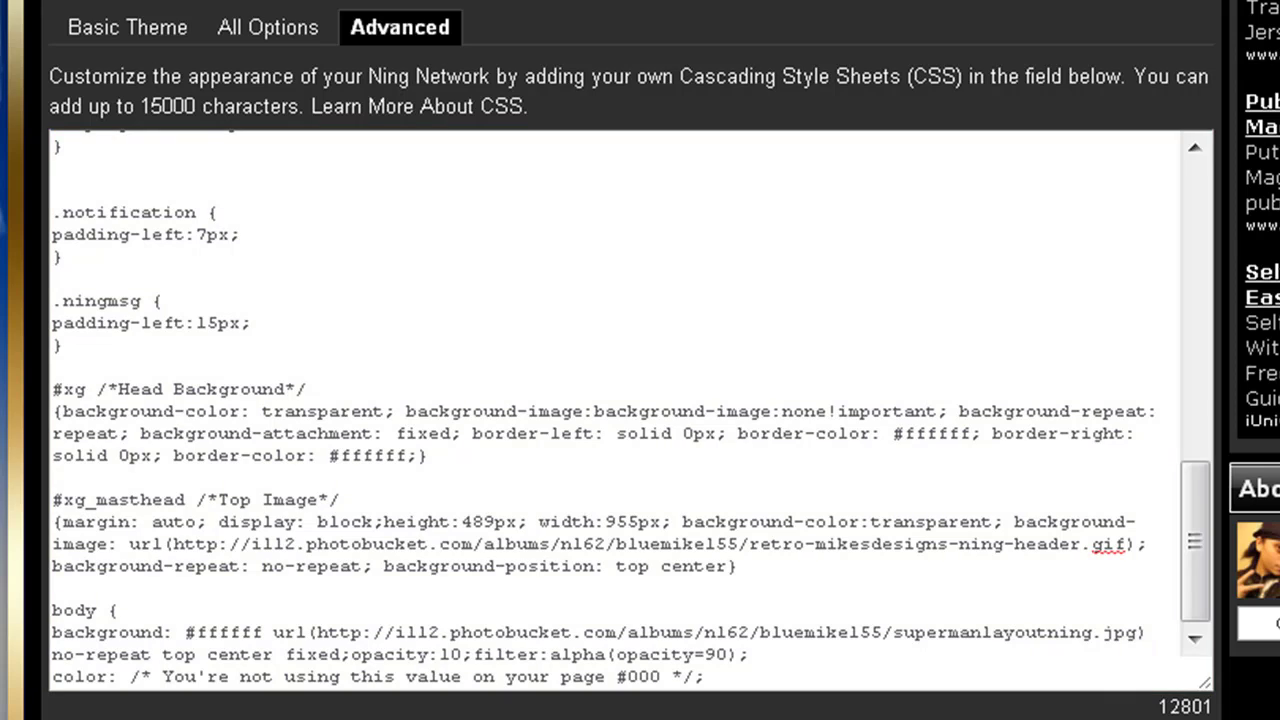
Save the Ning appearance changes so the new GIF header URL is stored
key(Return)
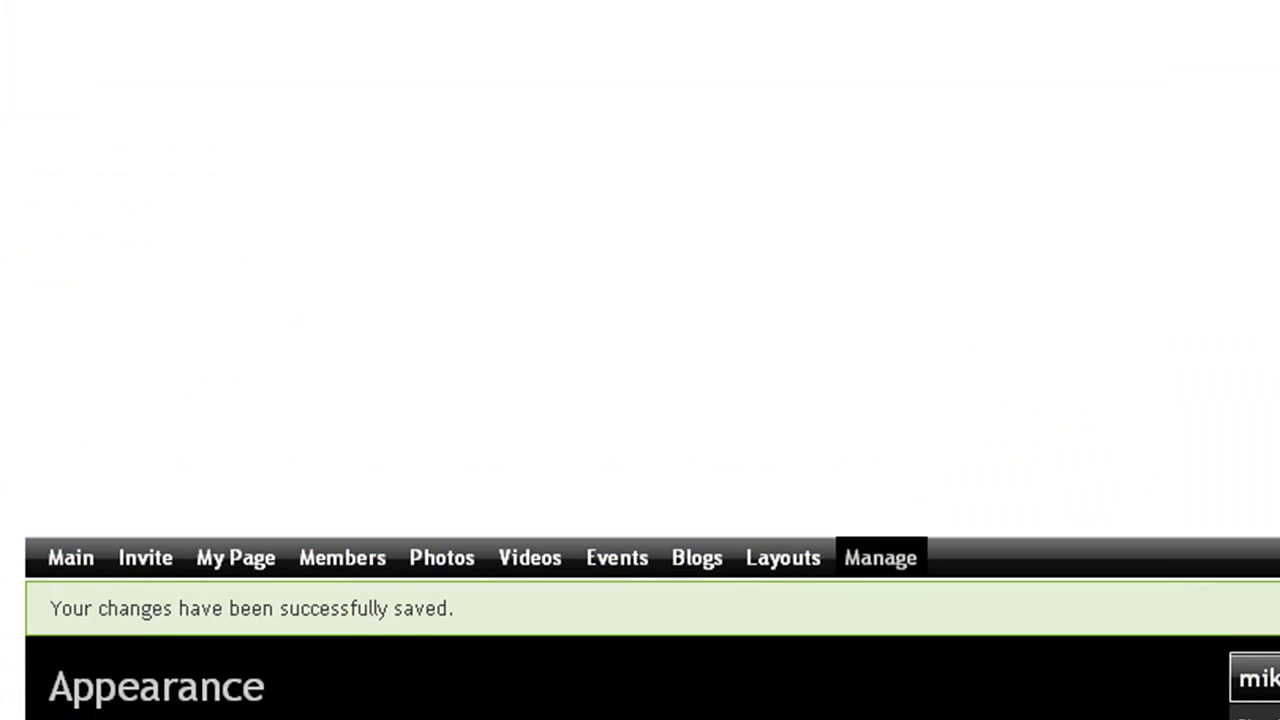